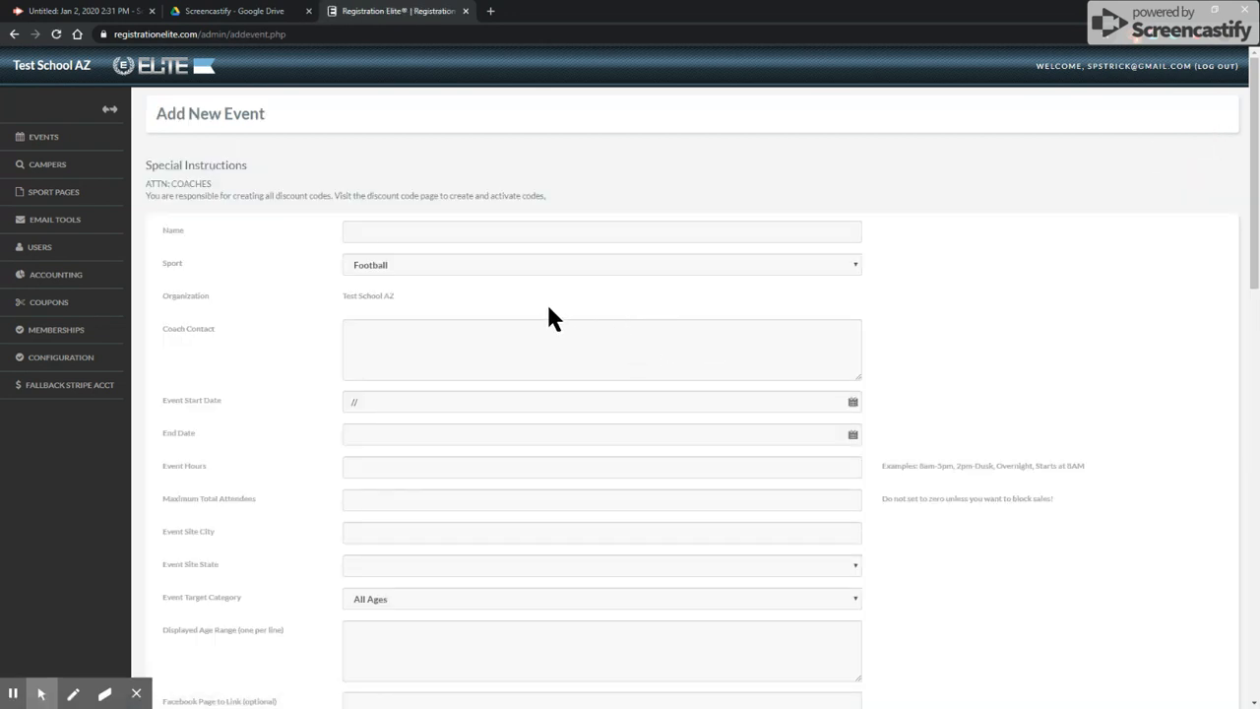
click(424, 231)
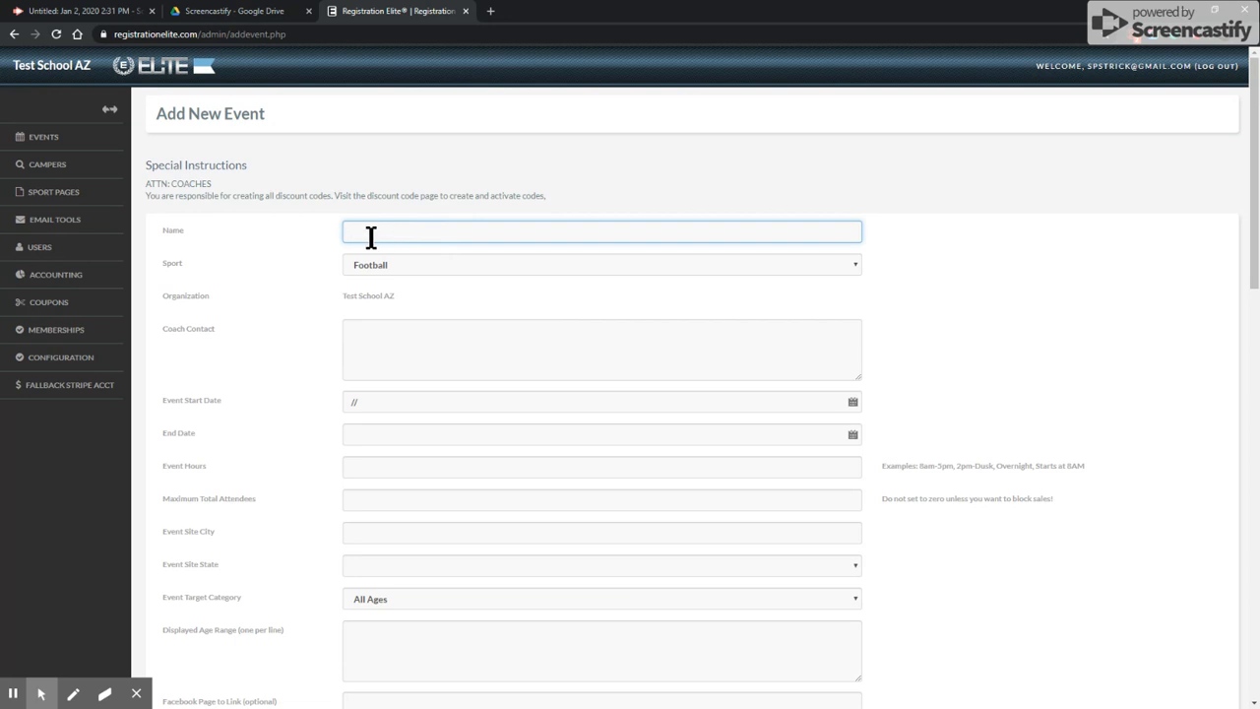
text(Test Camp 1)
click(412, 266)
click(414, 285)
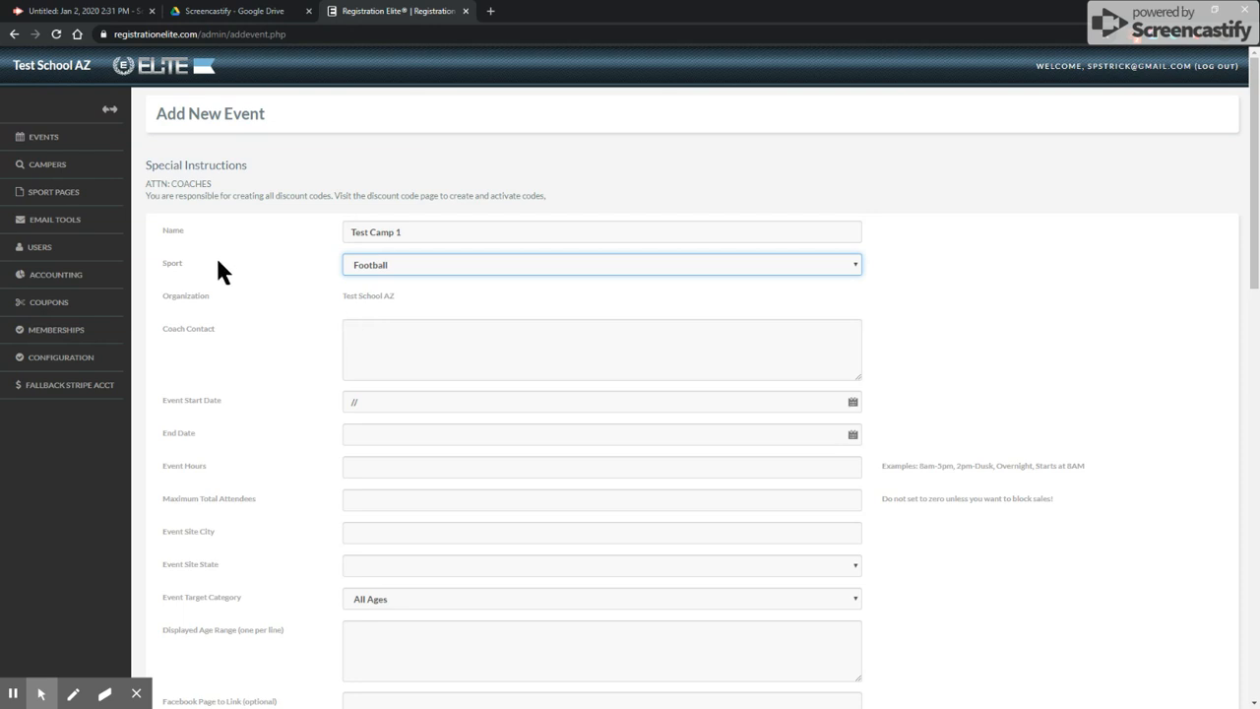
Activate Basketball as a new sport for the organization's sport pages
click(61, 195)
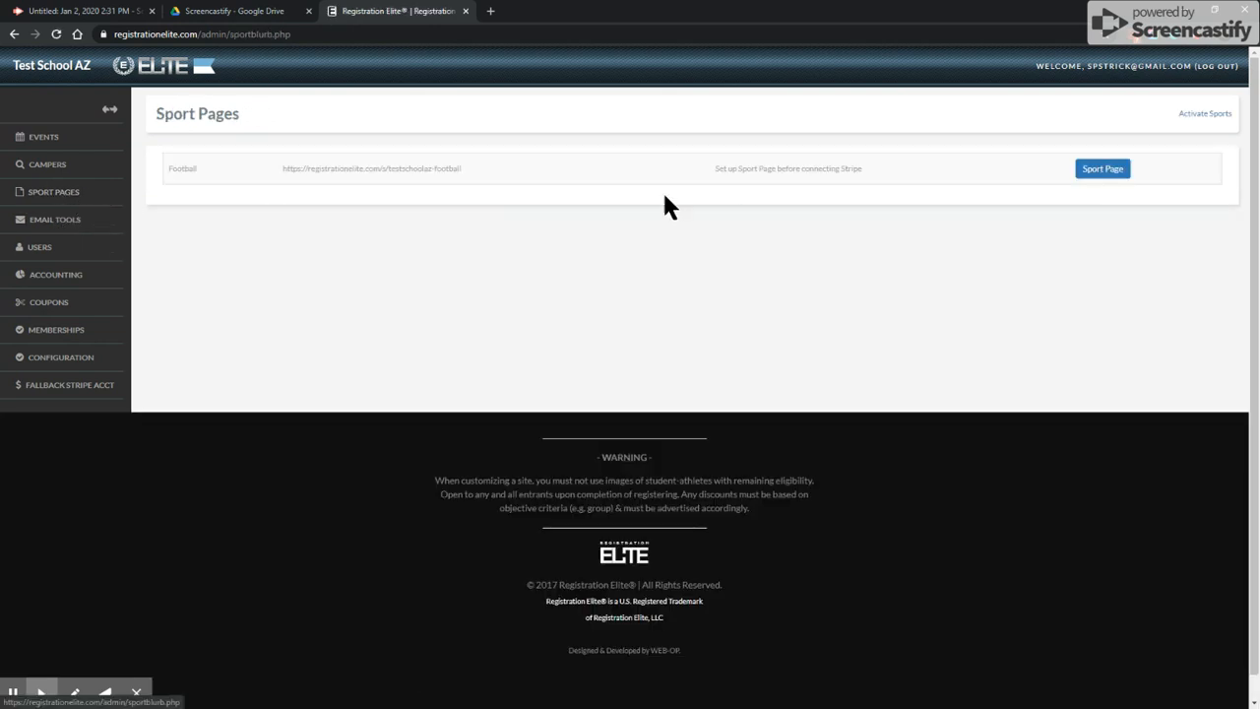
click(1205, 115)
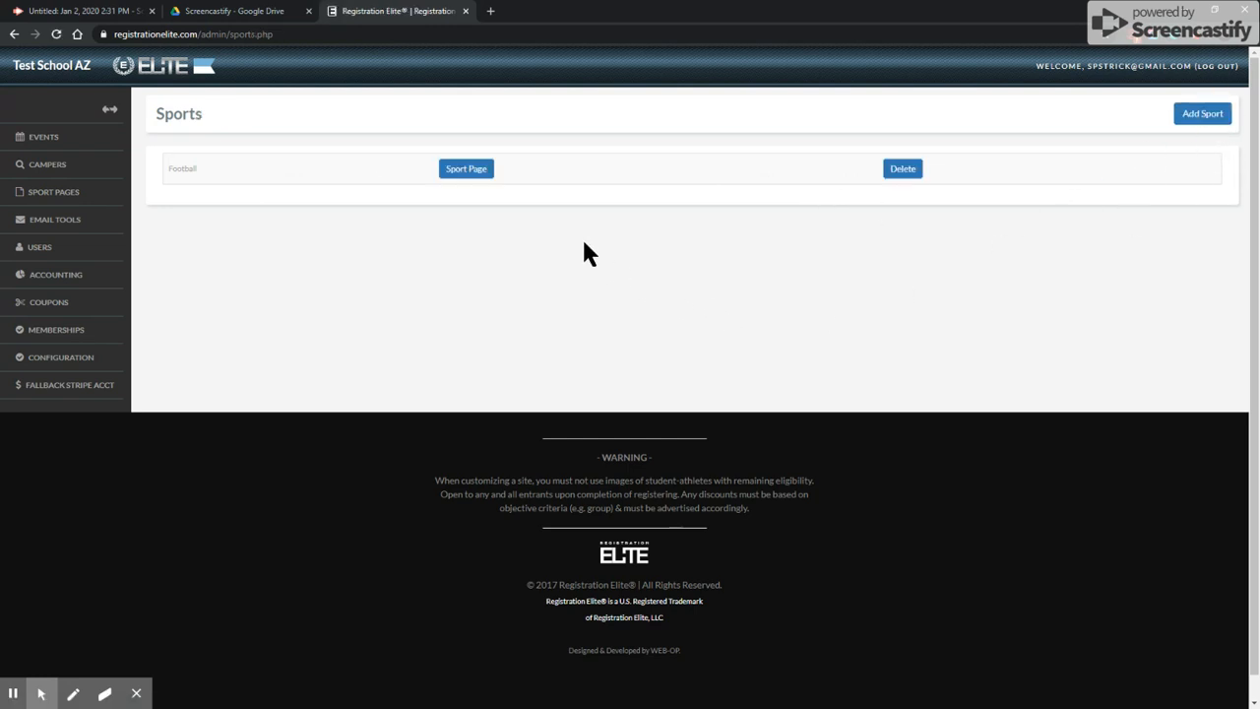
click(1193, 113)
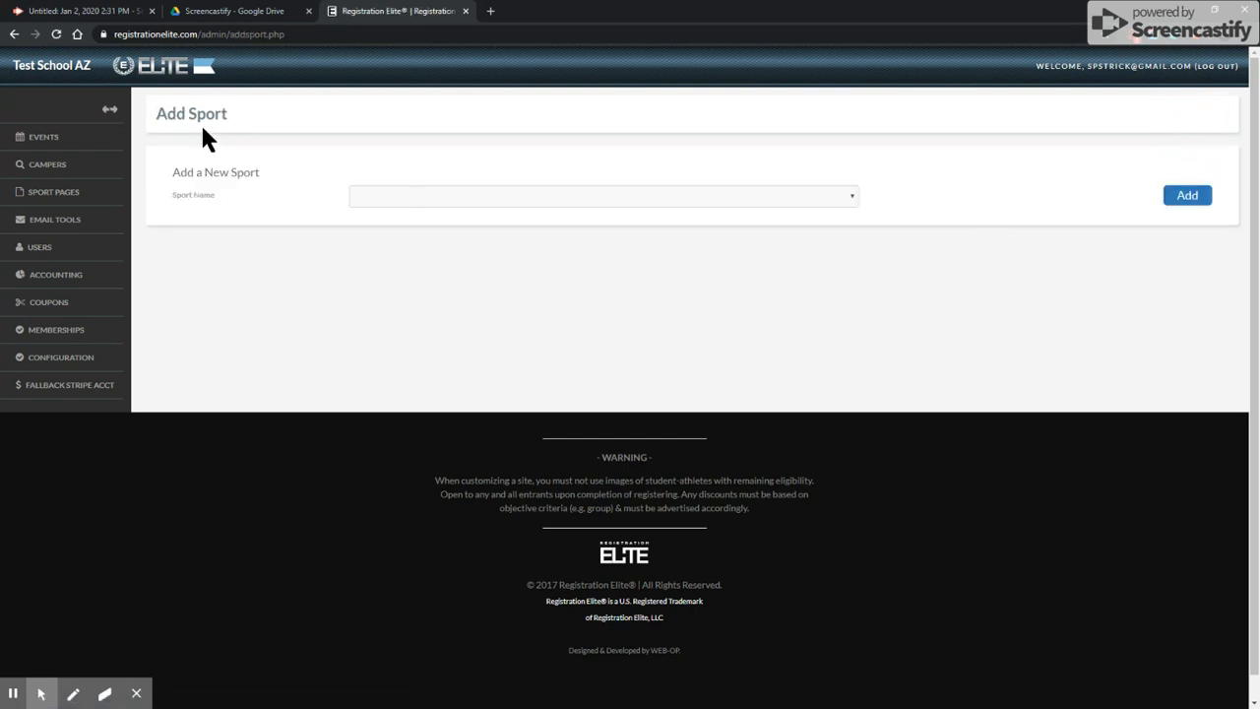
click(386, 197)
scroll(442, 338, down, 10)
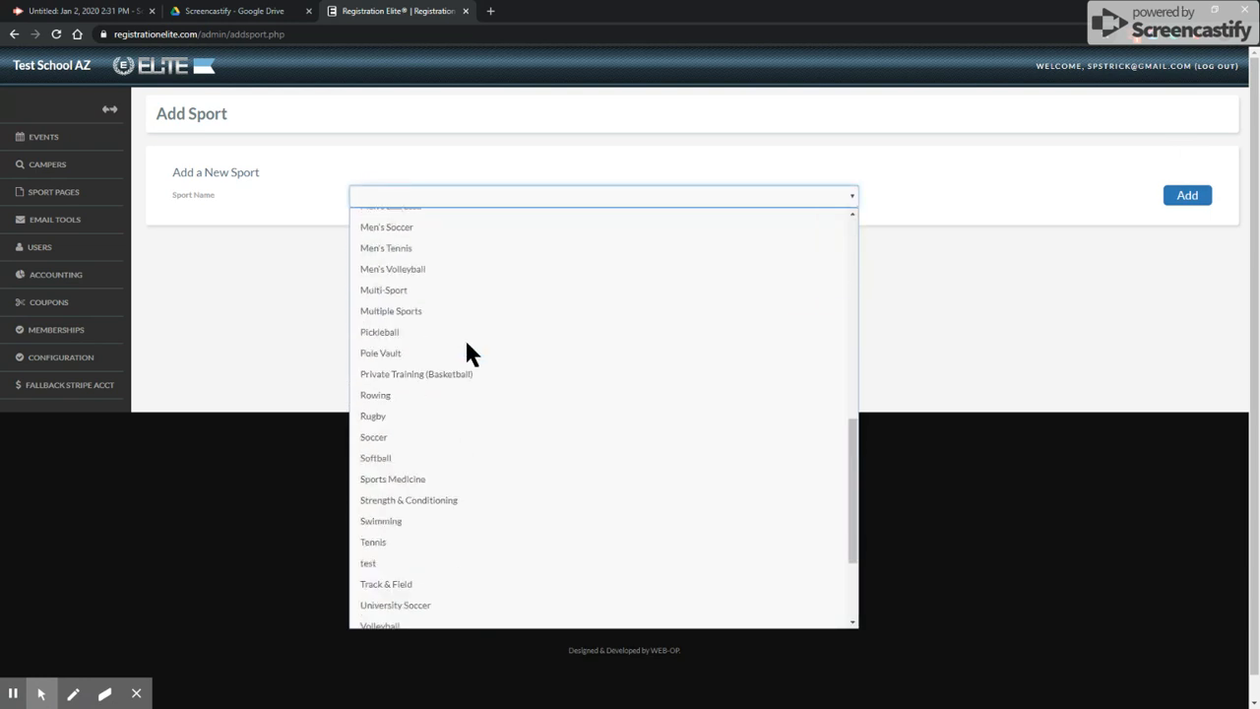
scroll(492, 430, up, 10)
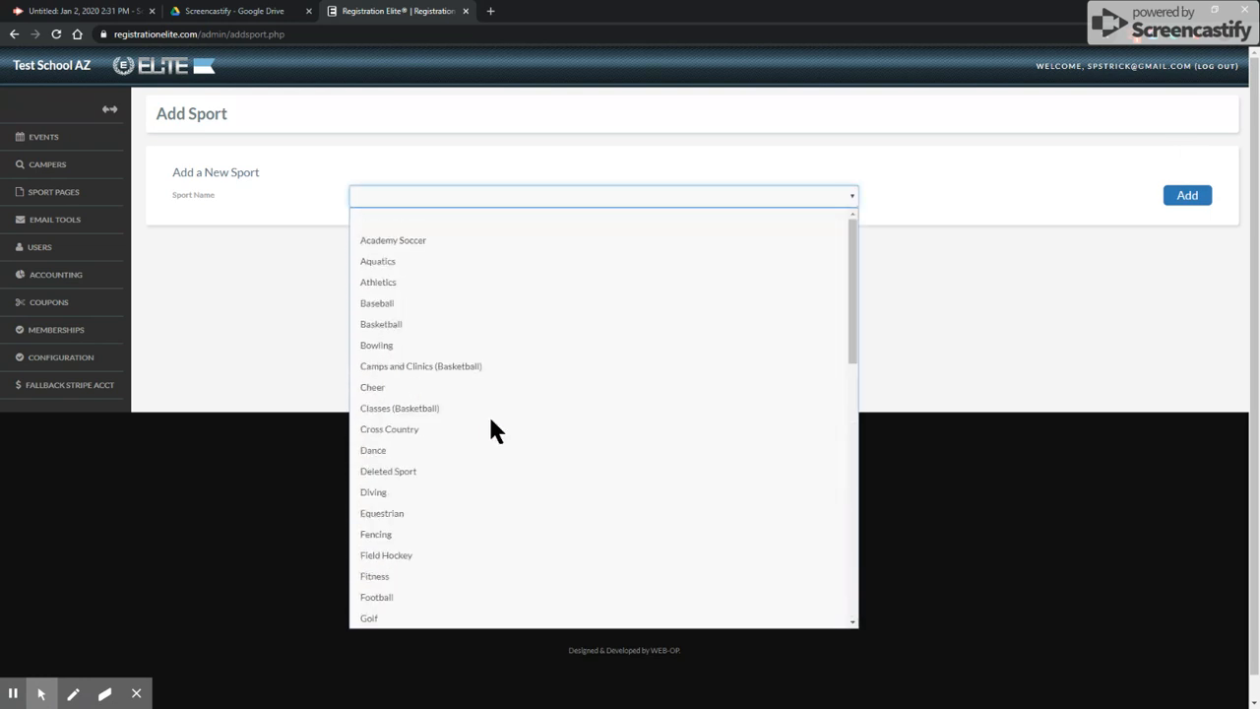
click(1098, 213)
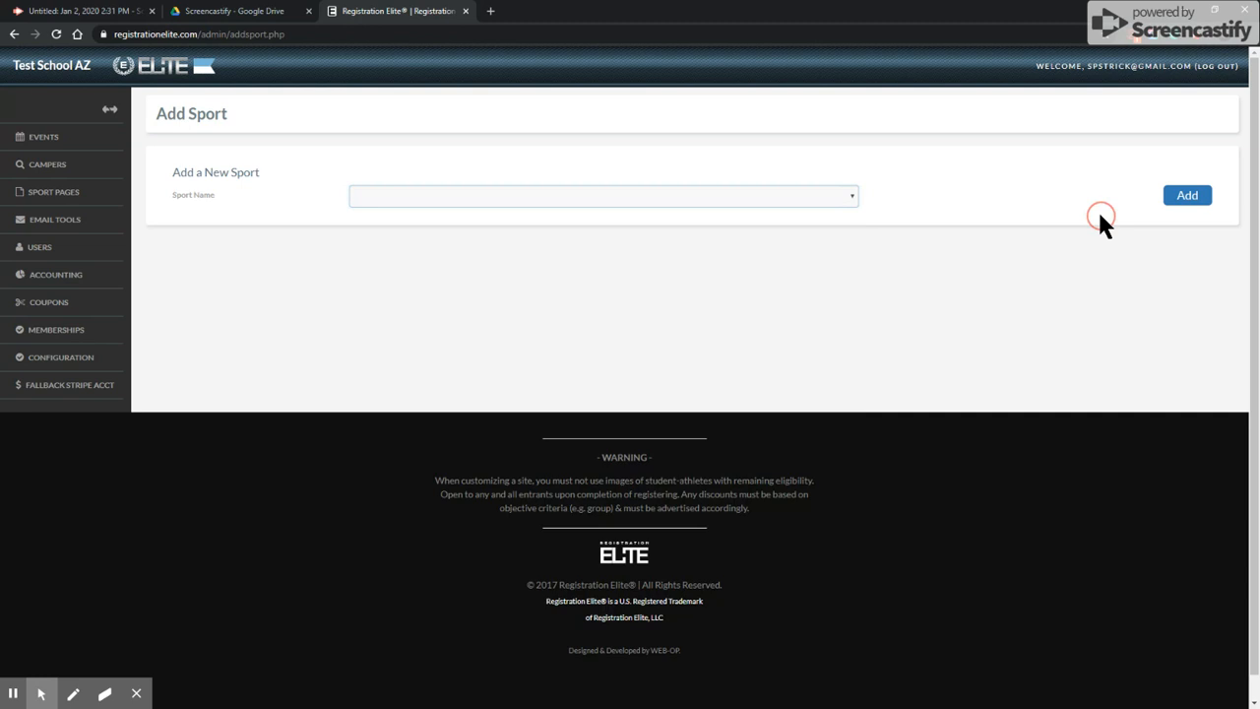
click(671, 197)
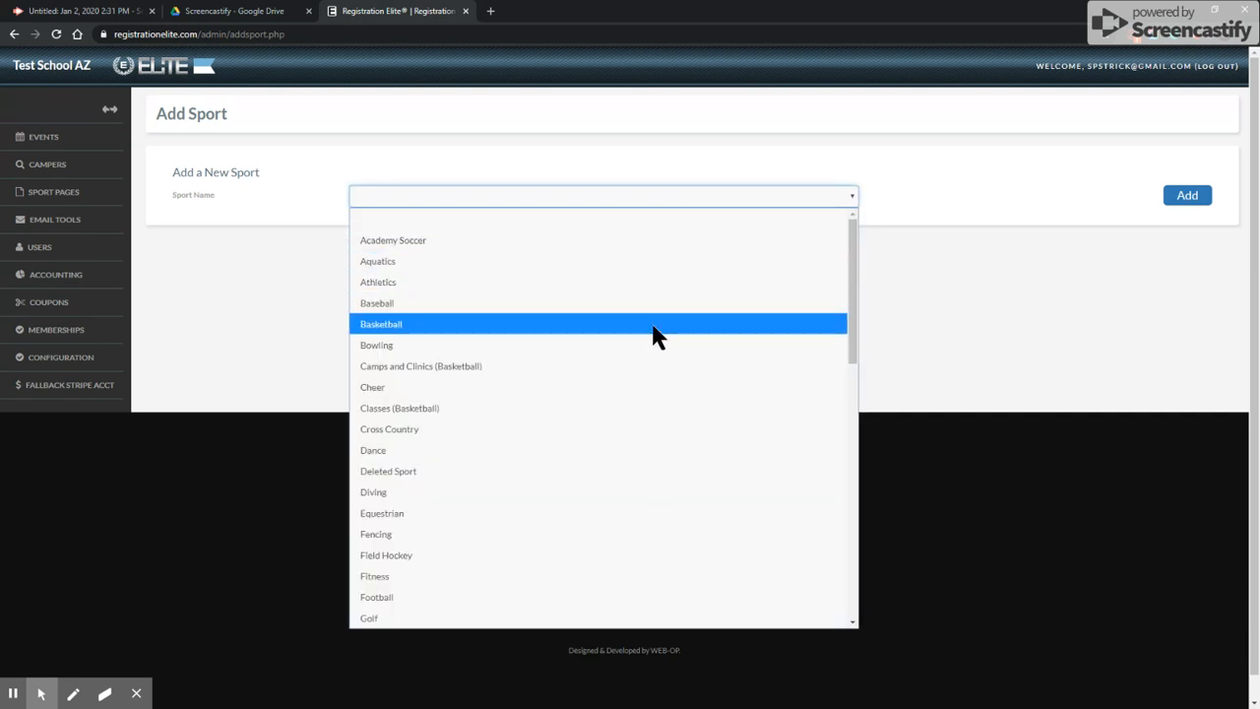
click(653, 326)
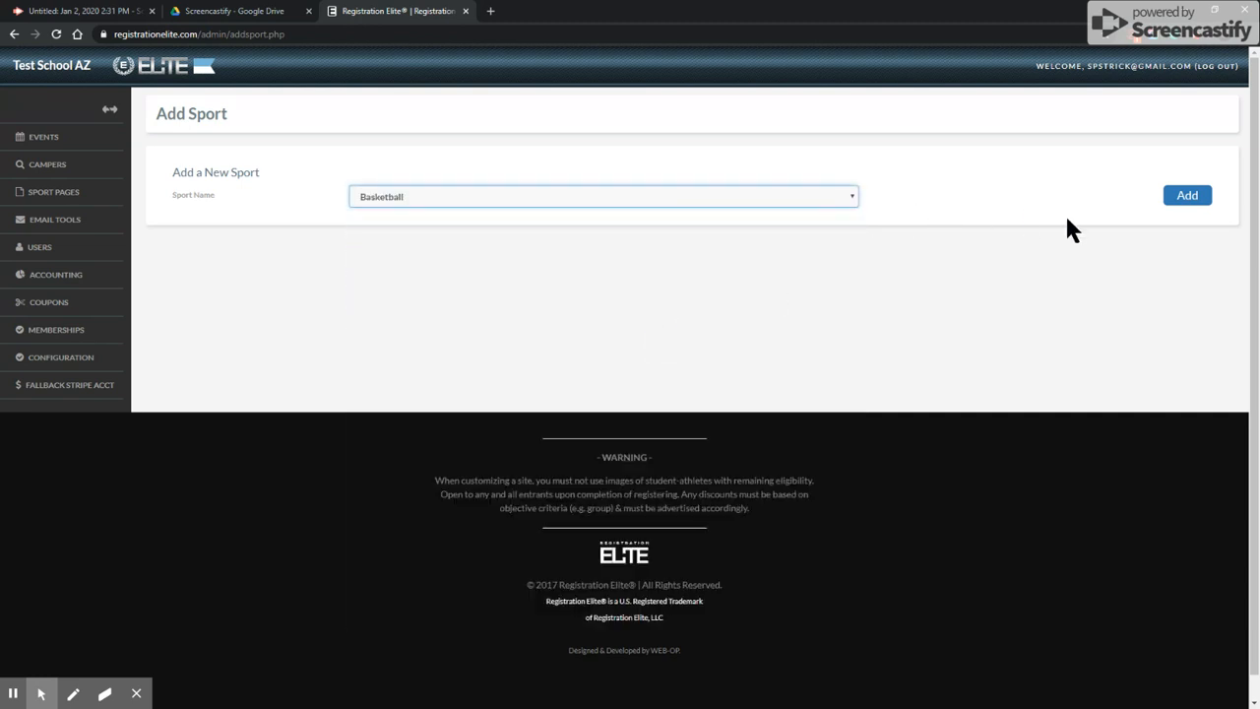
click(1187, 196)
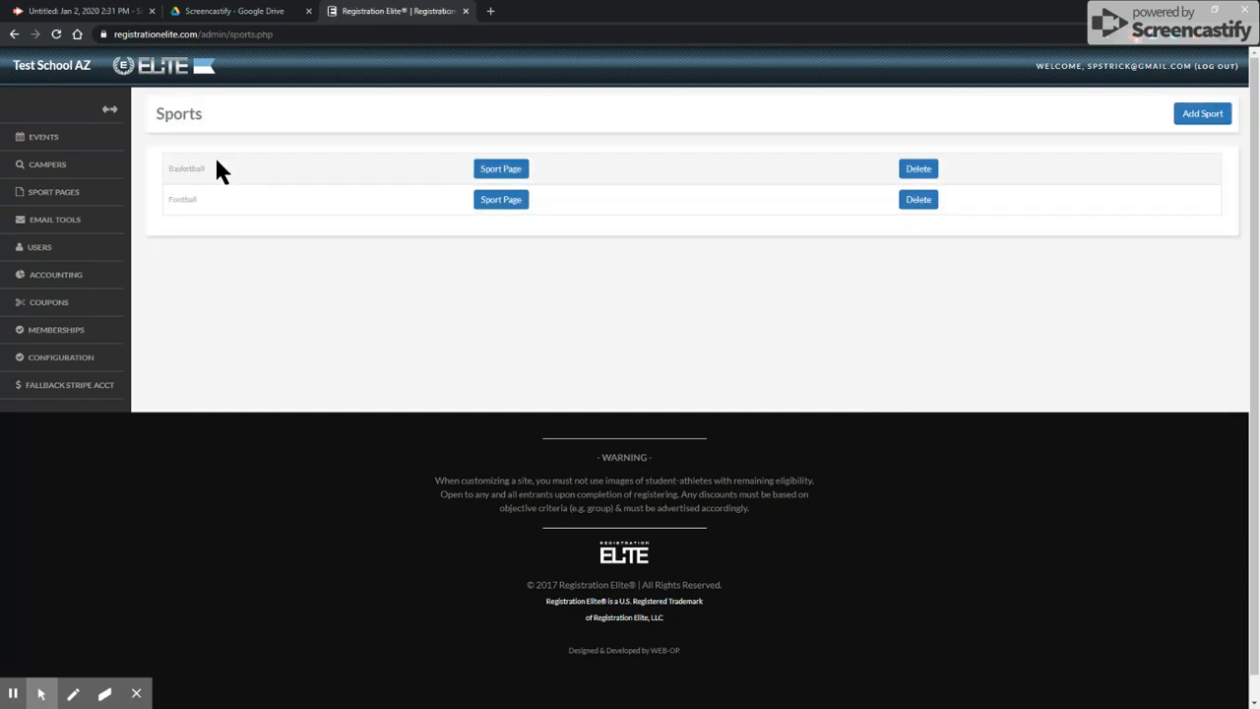
Add Bowling as another sport to the organization's sports list
click(1203, 115)
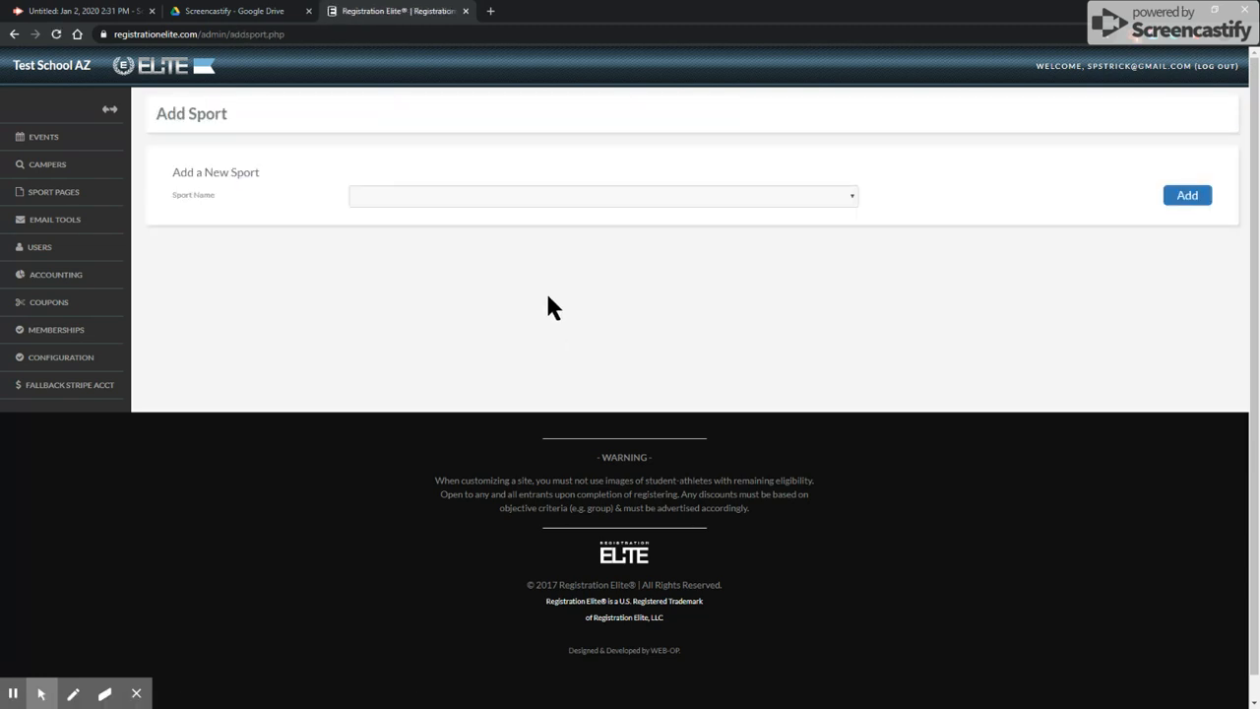
click(458, 199)
click(463, 347)
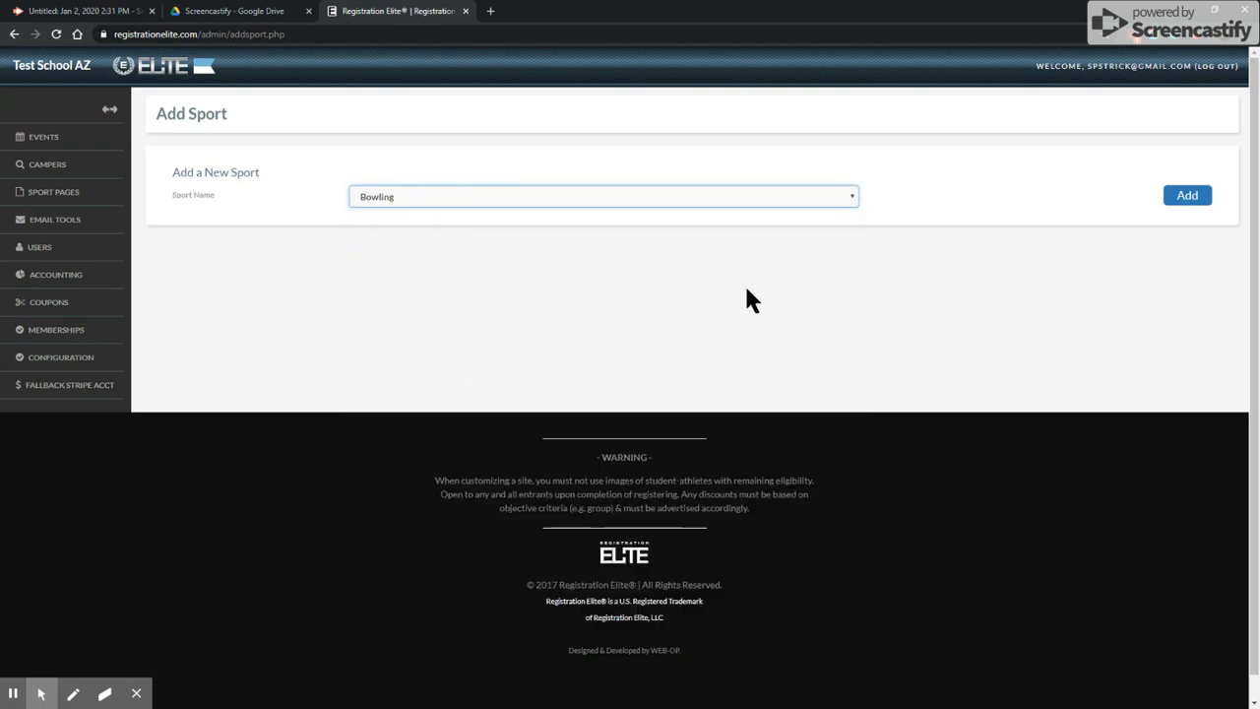
click(1206, 203)
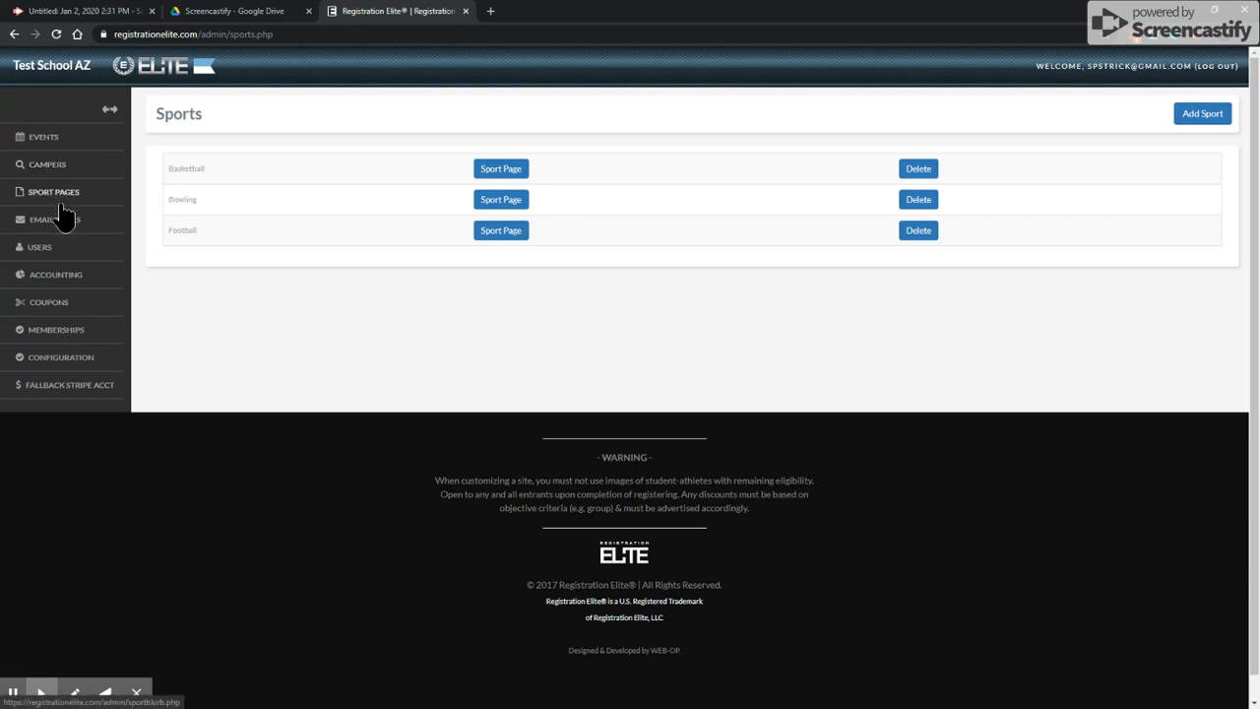
Start a new event and choose Football as its sport
click(37, 135)
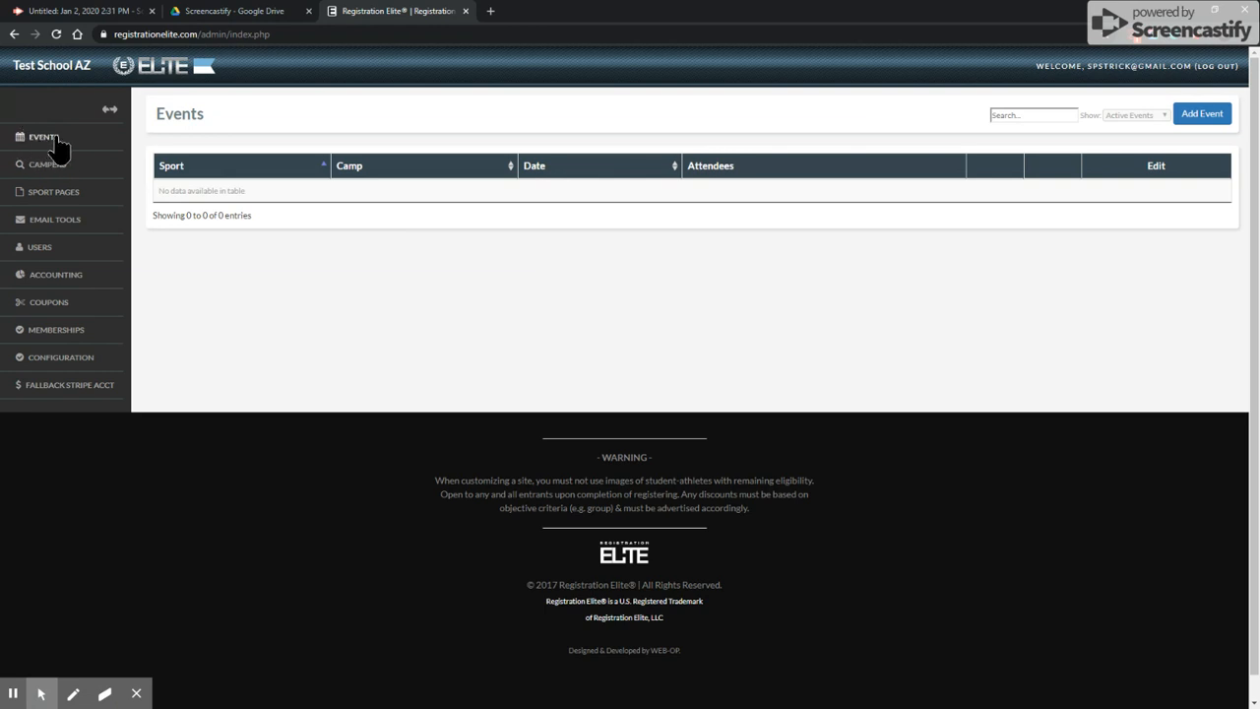
click(1202, 114)
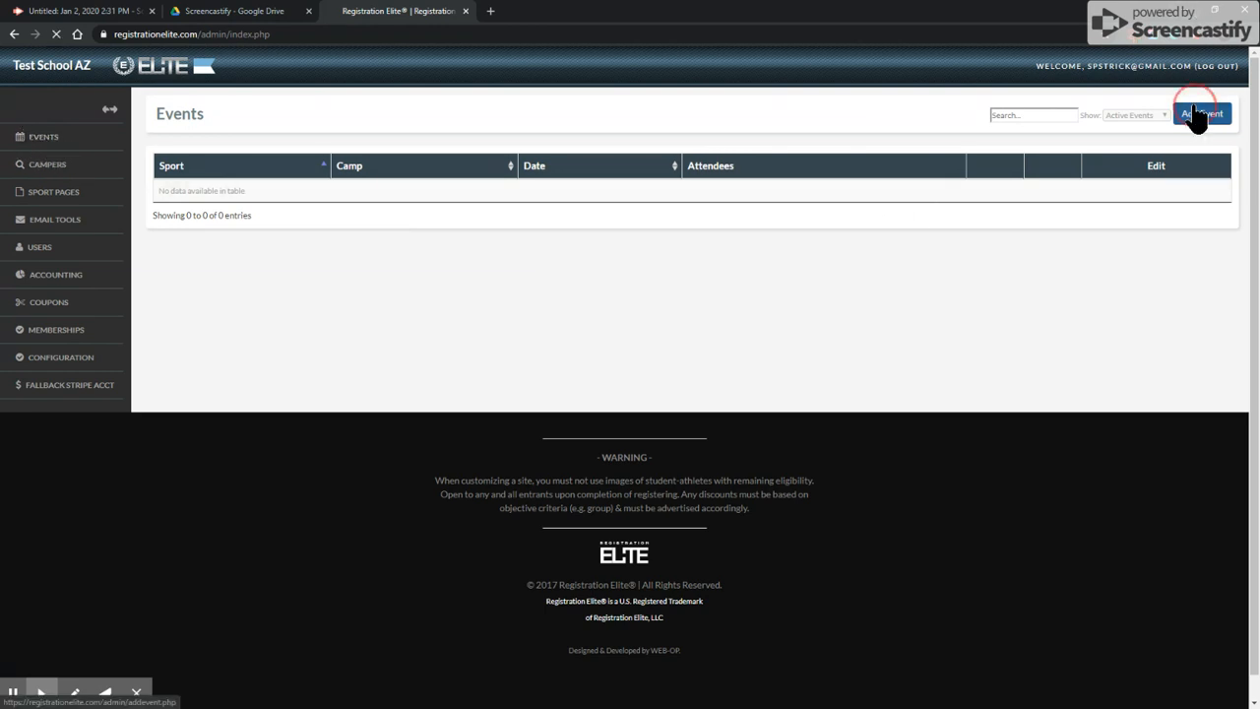
click(563, 268)
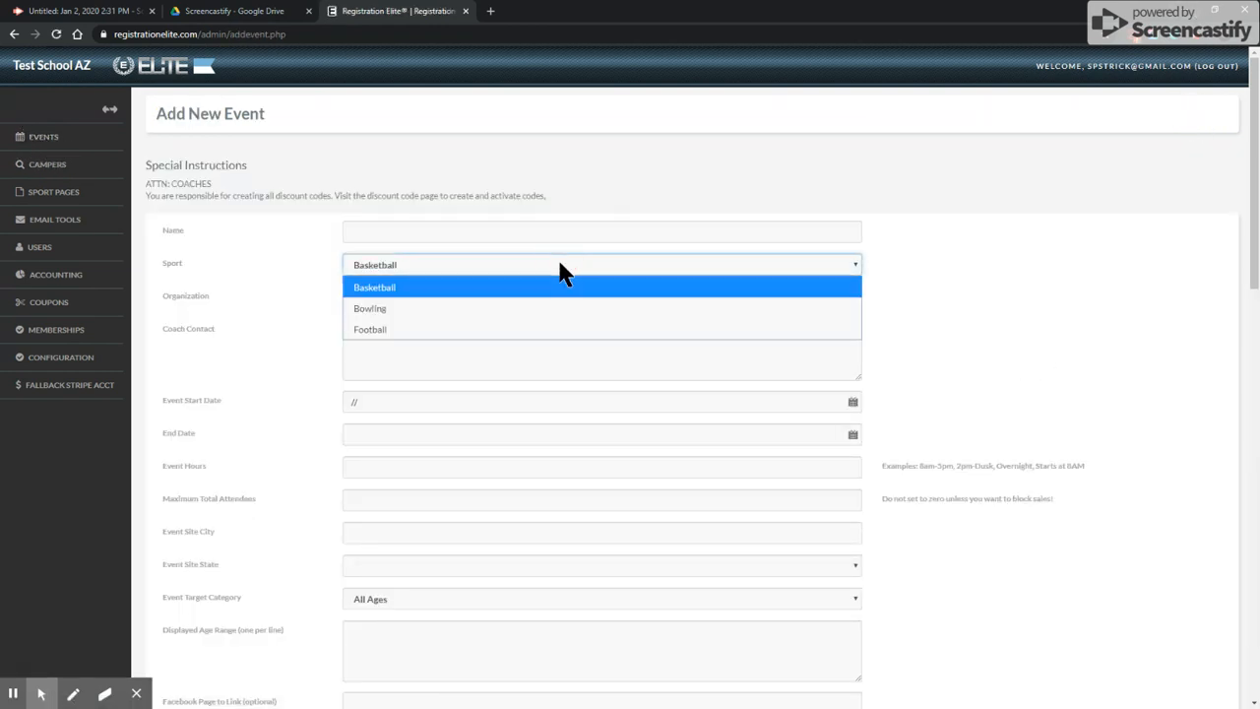
click(565, 327)
Name the event "Test Camp 1" and enter "Name phone, email" as the coach contact
click(398, 231)
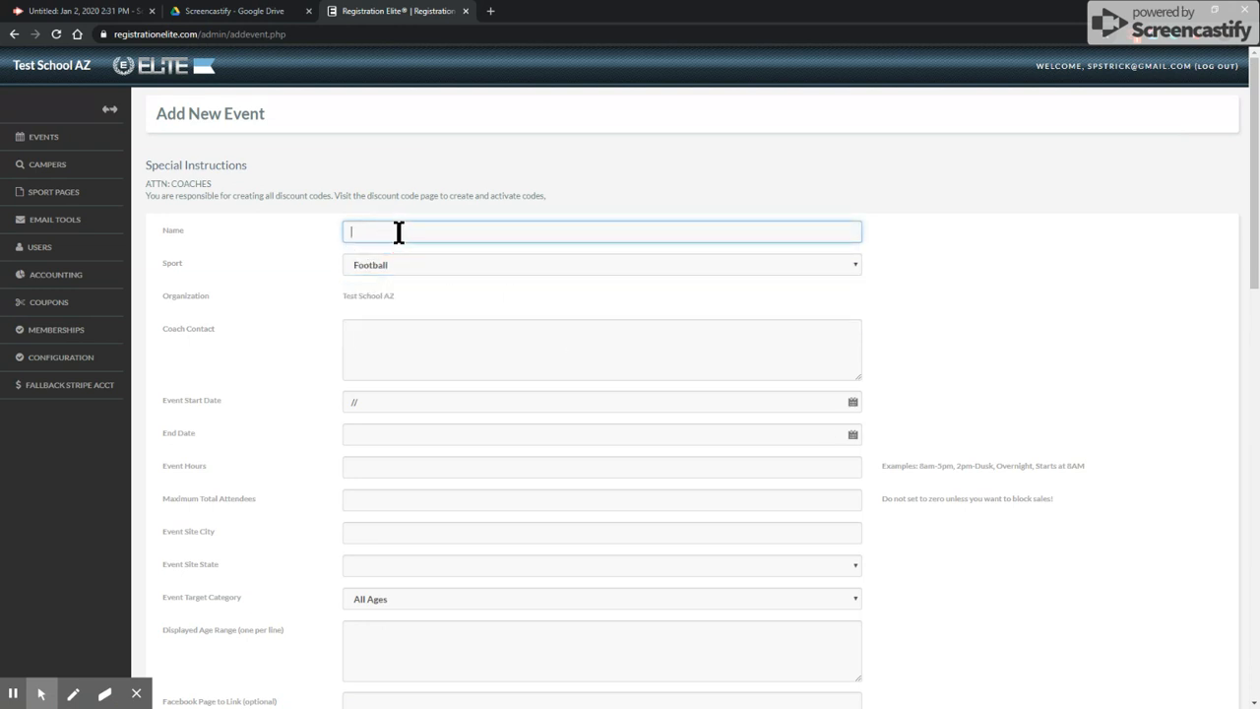
text(Test Camp 1)
click(442, 329)
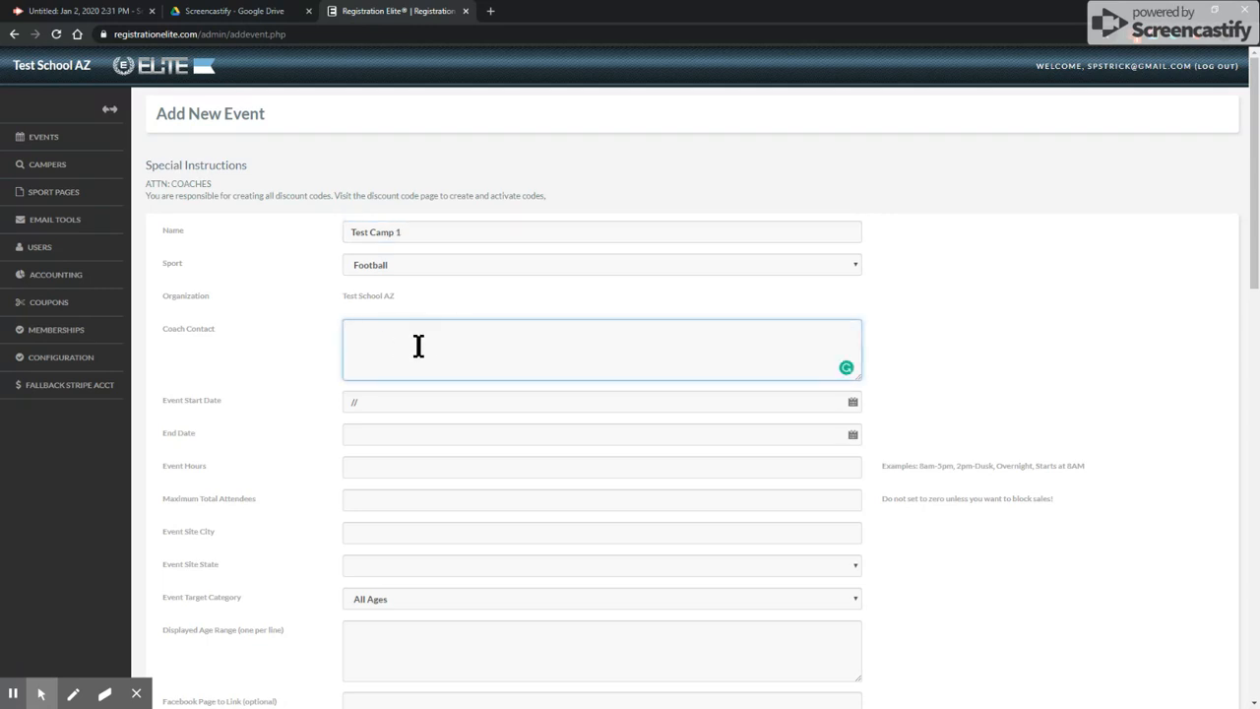
text(Name phone, email)
Set the event's start date to 03/06/2020 and its end date to 01/05/2020
click(402, 404)
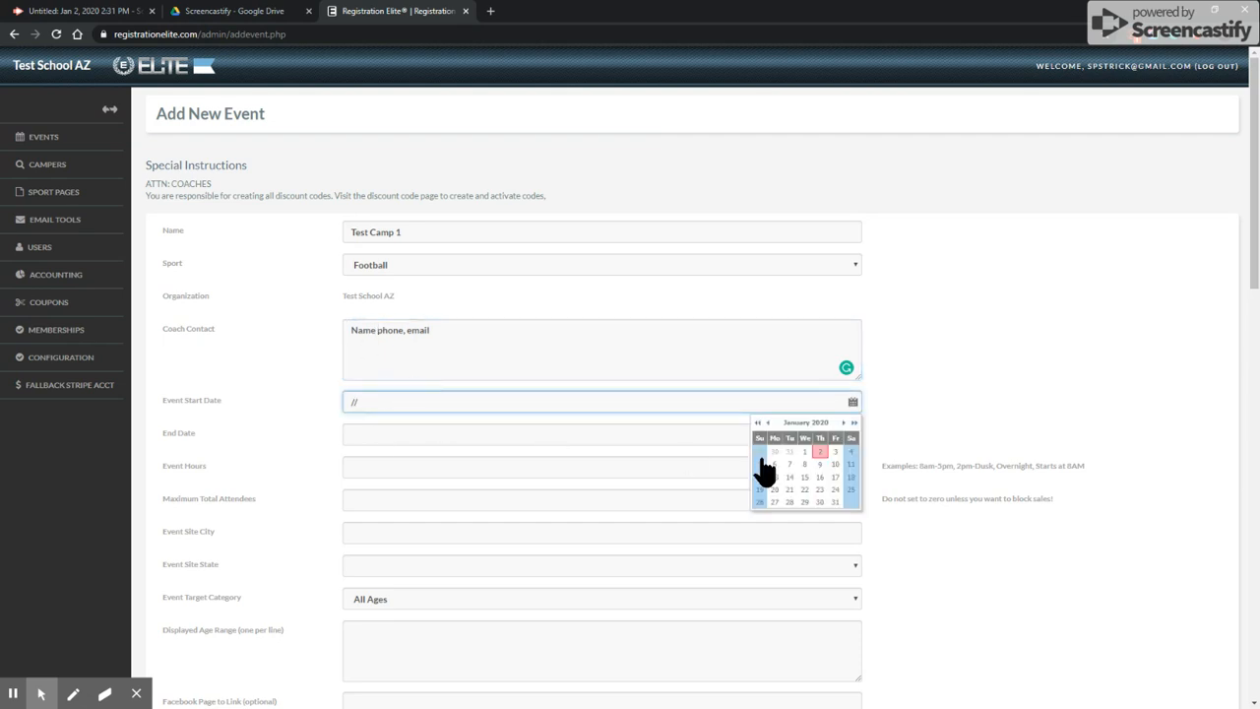
click(842, 421)
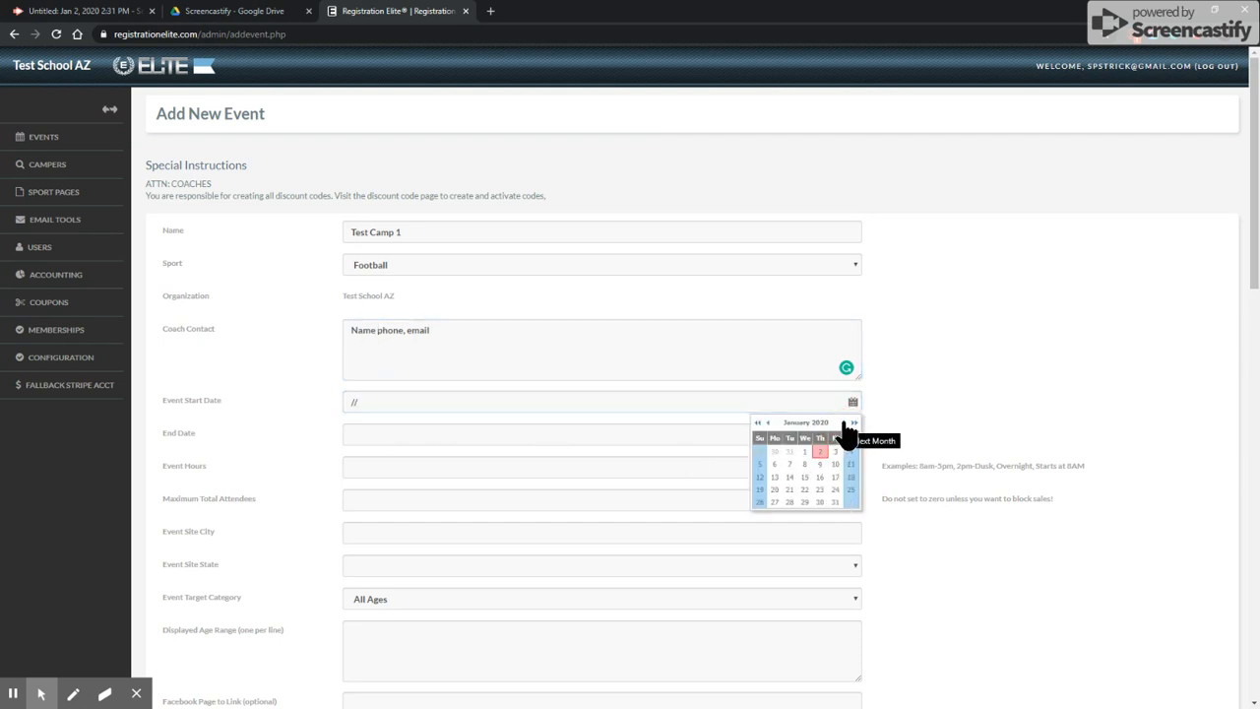
click(843, 422)
click(838, 452)
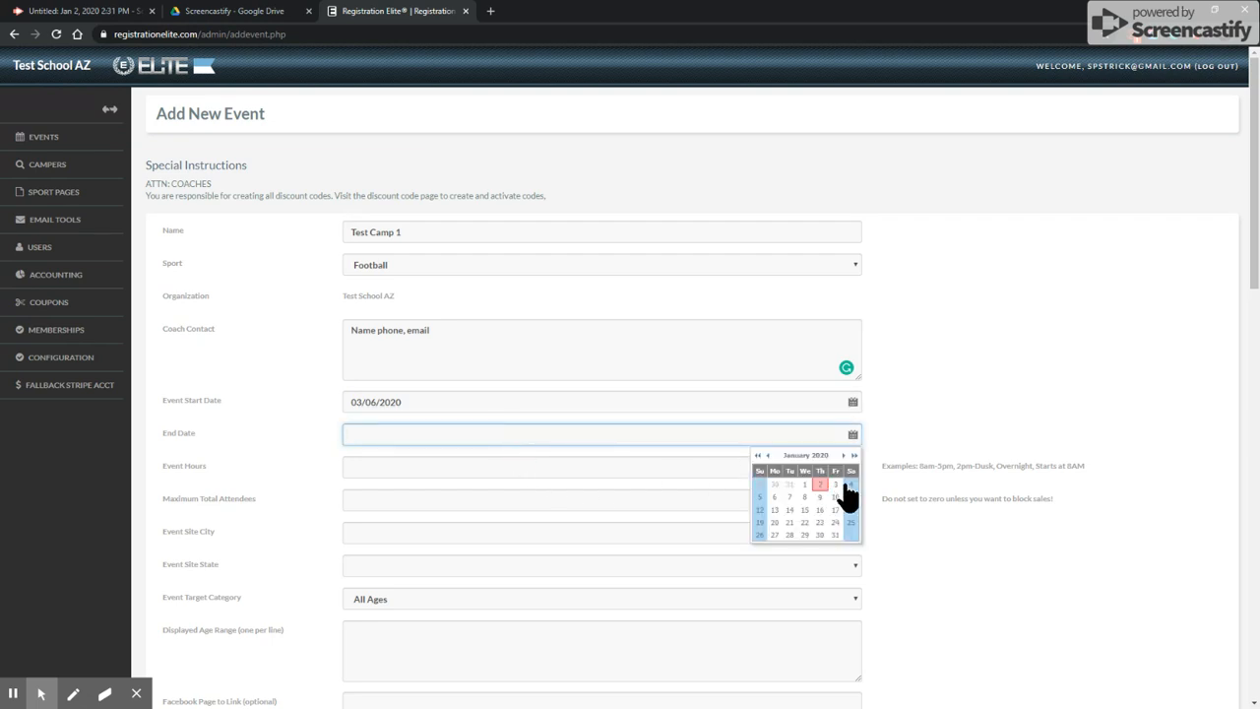
click(760, 496)
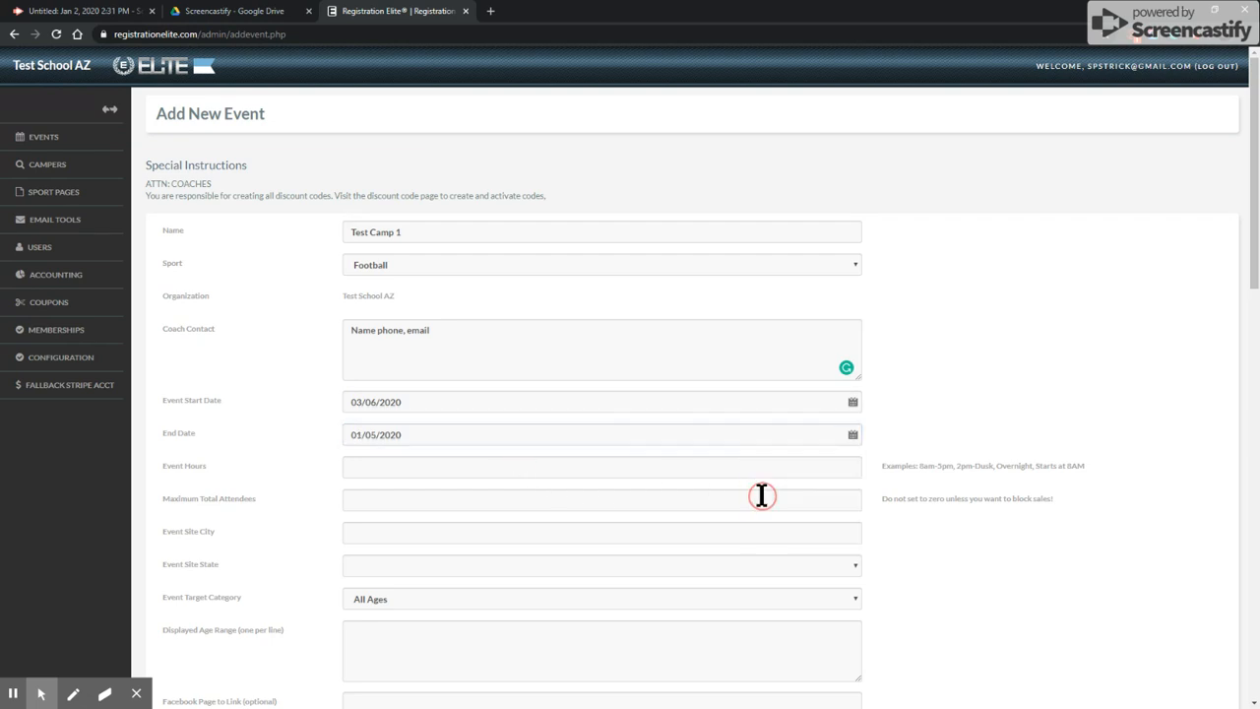
Examine the example formats given for the event hours
click(409, 473)
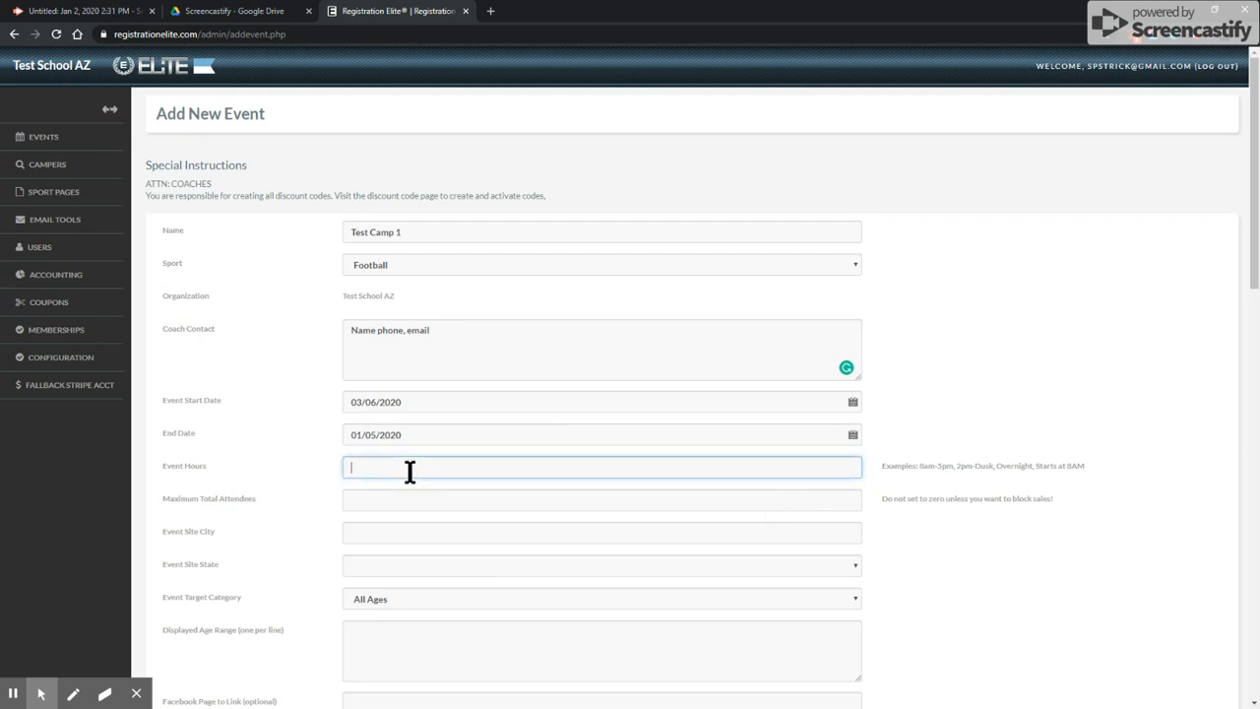
click(925, 465)
drag(926, 466, 994, 465)
click(1026, 478)
double_click(1014, 466)
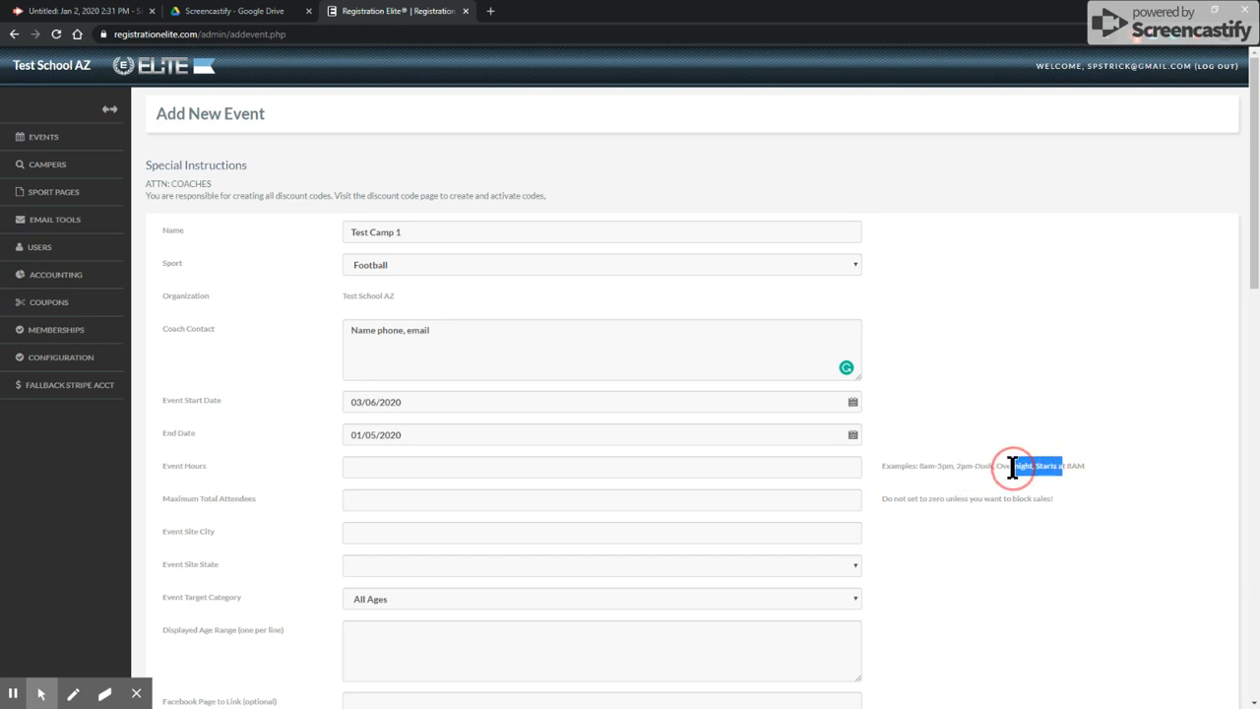
click(693, 445)
click(663, 469)
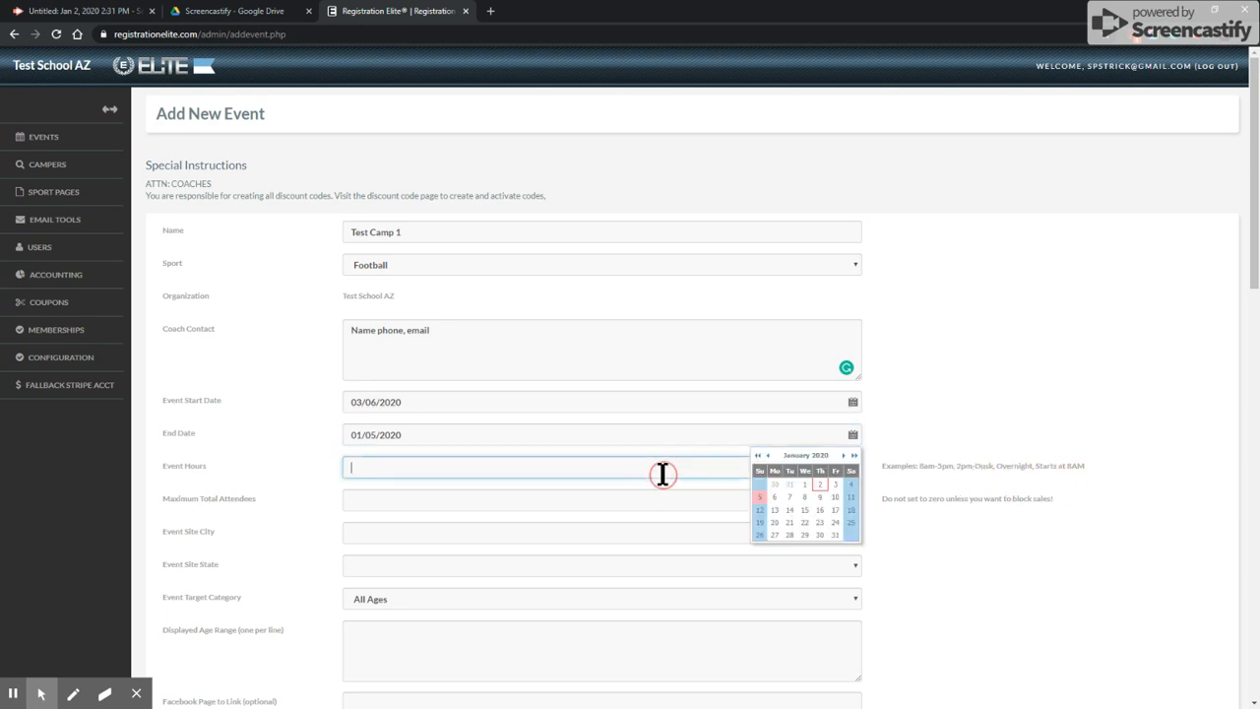
click(666, 495)
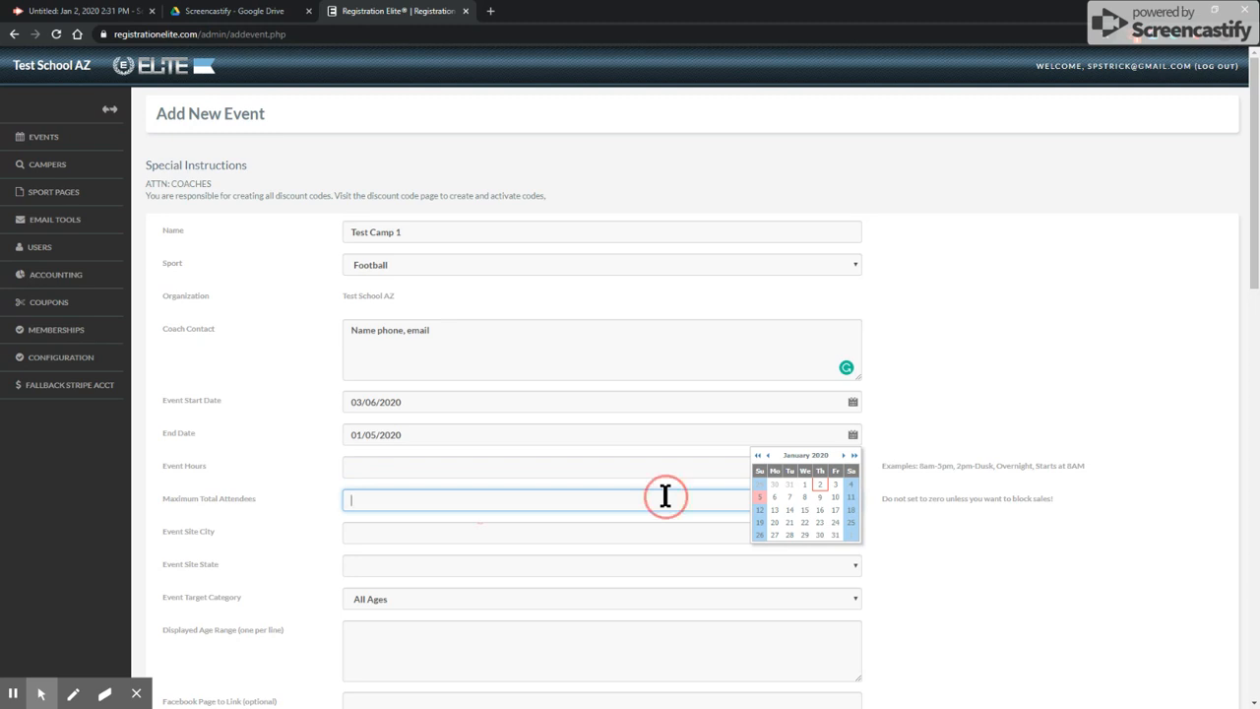
click(845, 439)
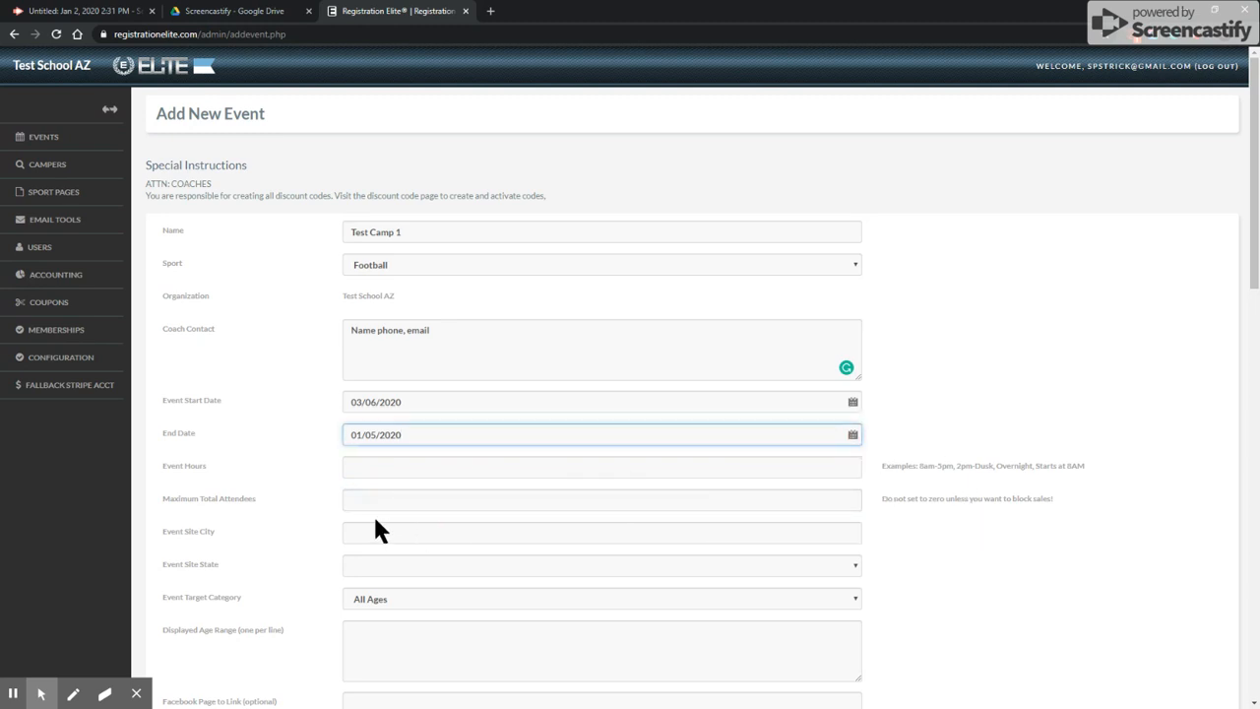
Set the event's maximum total attendees to 100
click(350, 504)
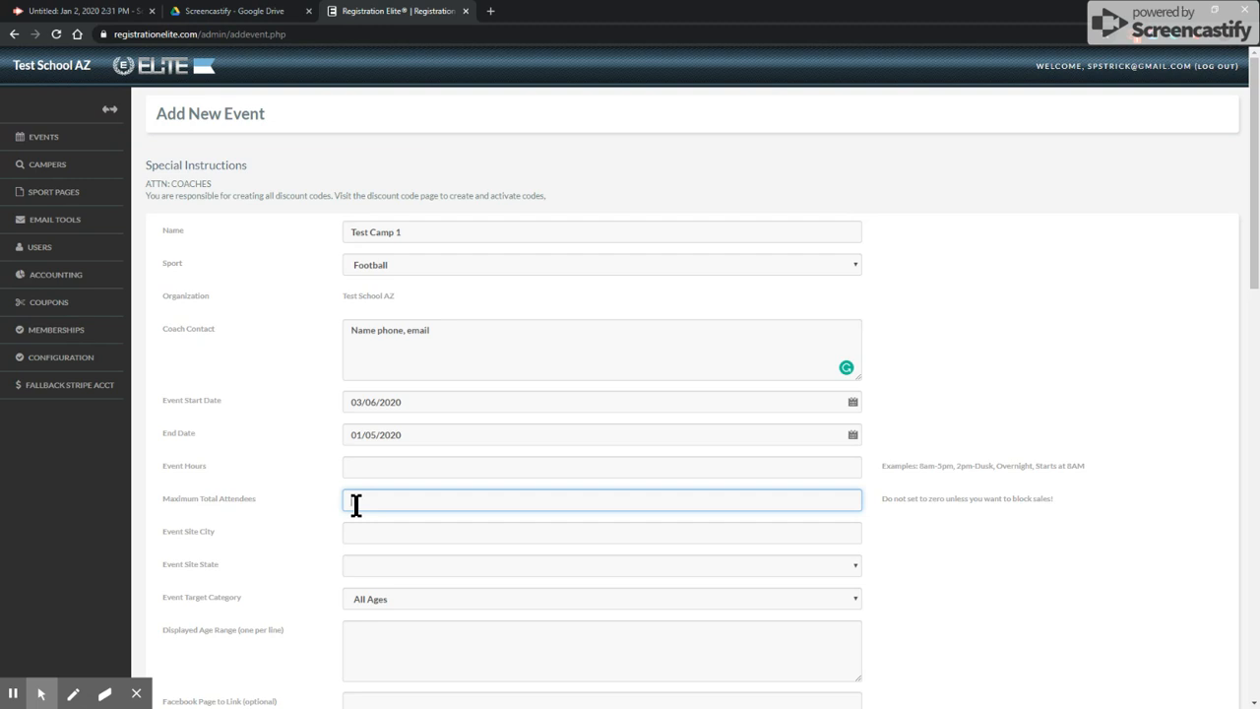
text(00)
click(391, 535)
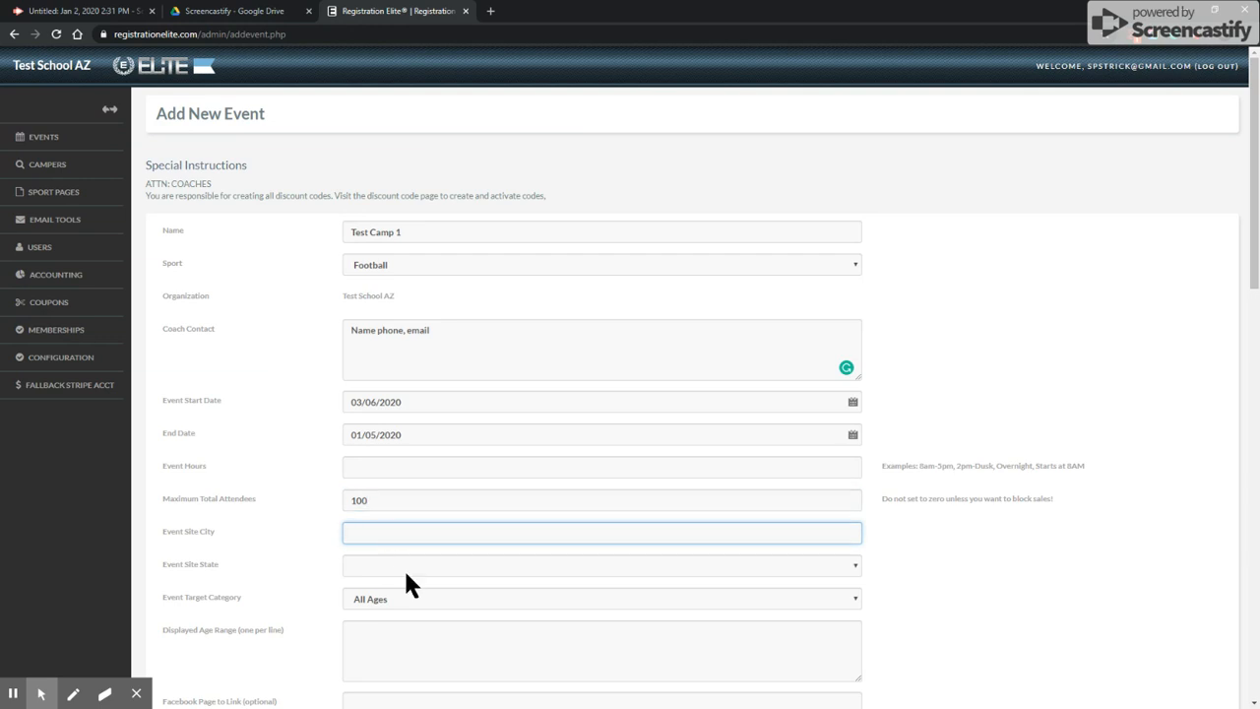
Review the available event target categories and the displayed age range field
scroll(439, 600, down, 3)
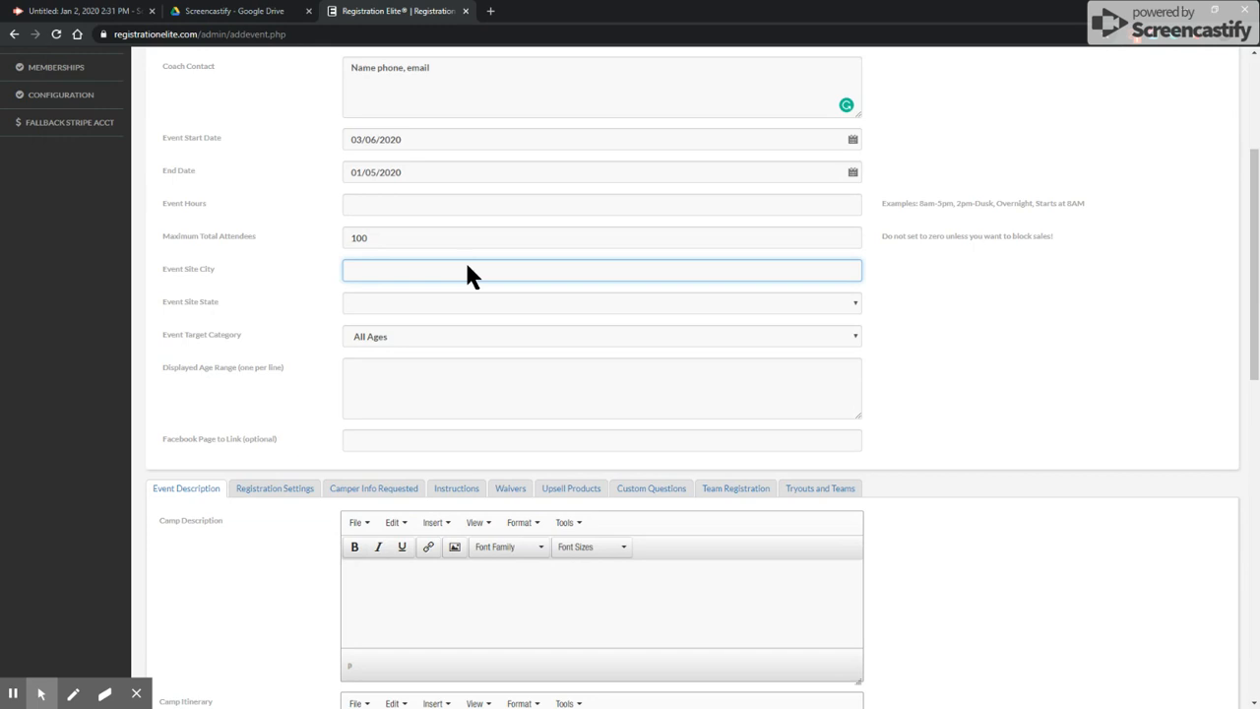
click(439, 340)
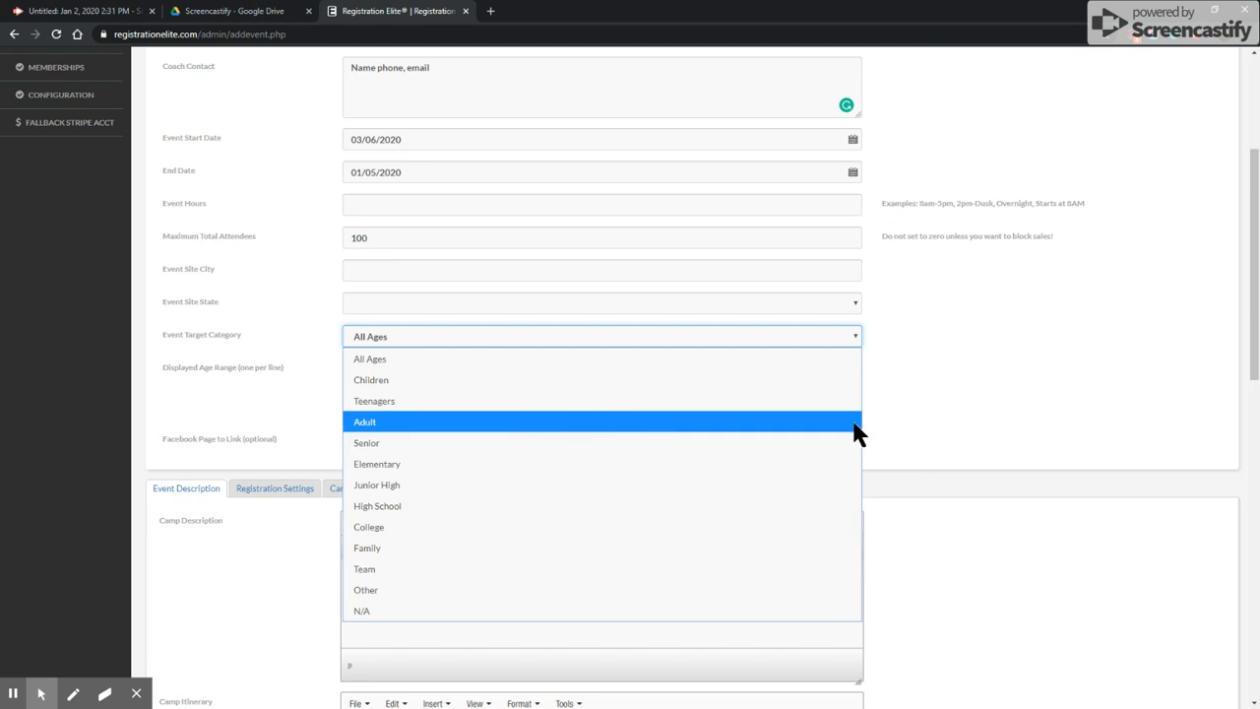
click(938, 386)
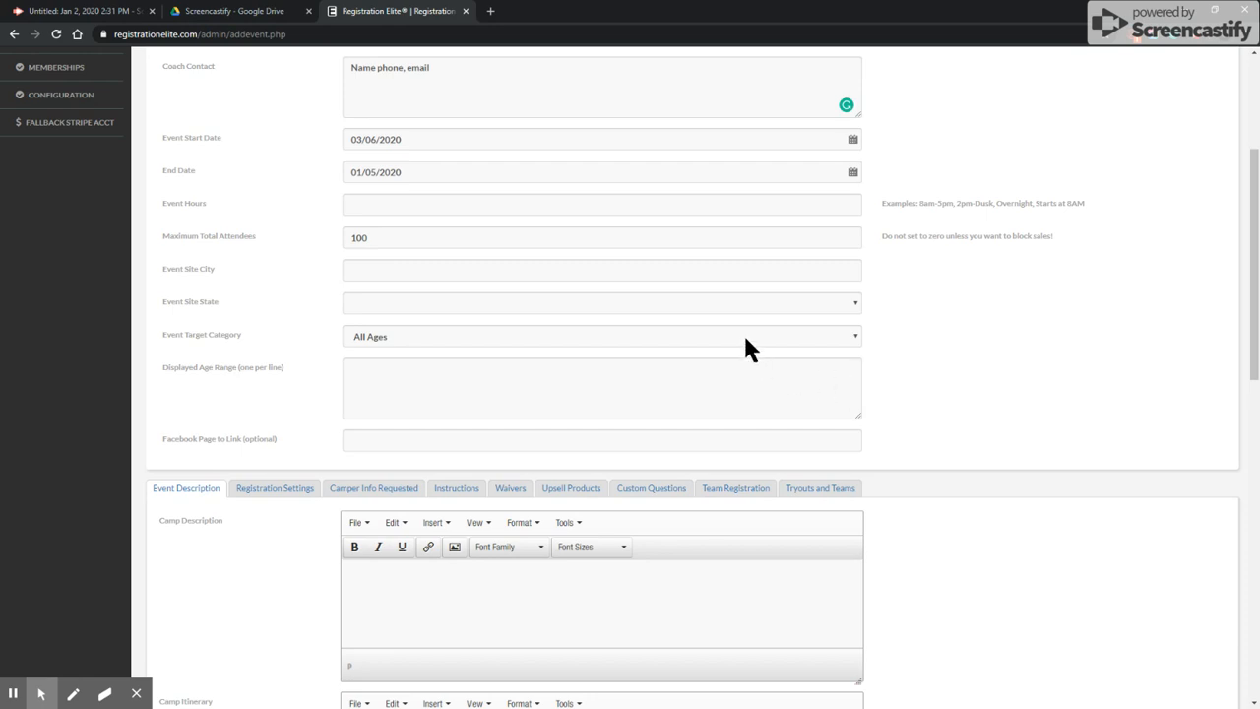
click(548, 397)
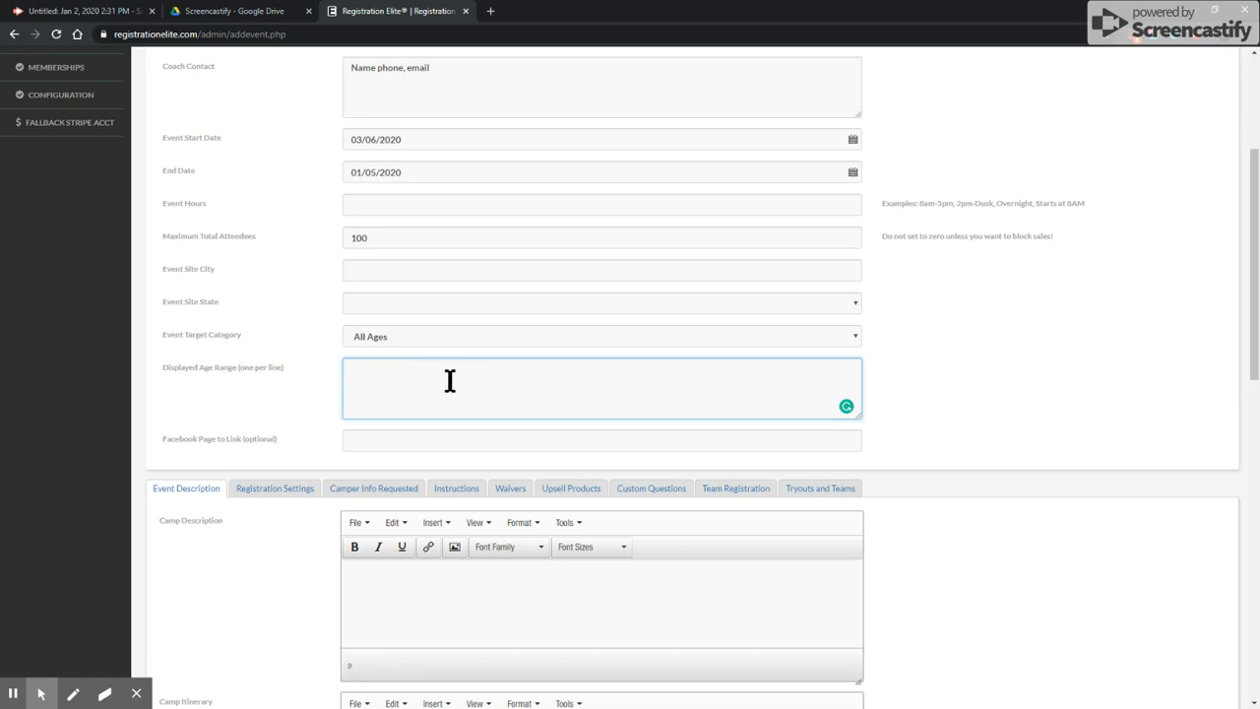
scroll(450, 380, down, 1)
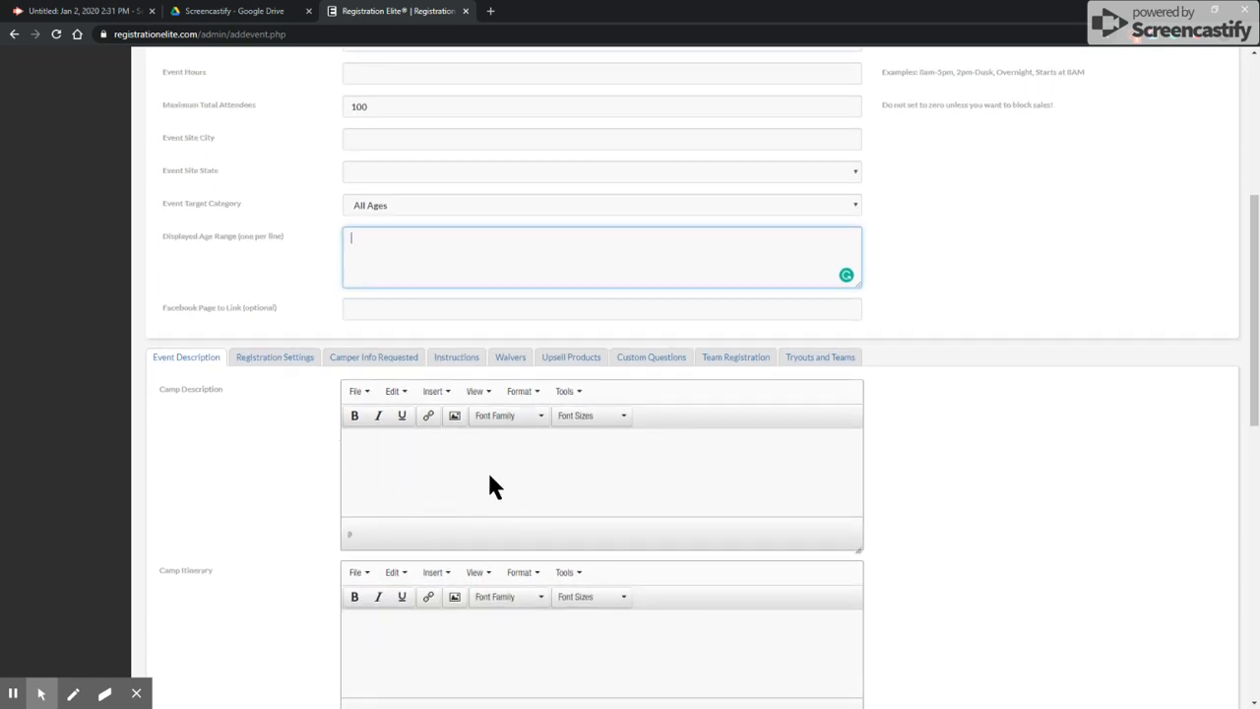
Enter "sdfgsdfgsdg" as the camp description and select that text
click(490, 478)
scroll(477, 424, down, 1)
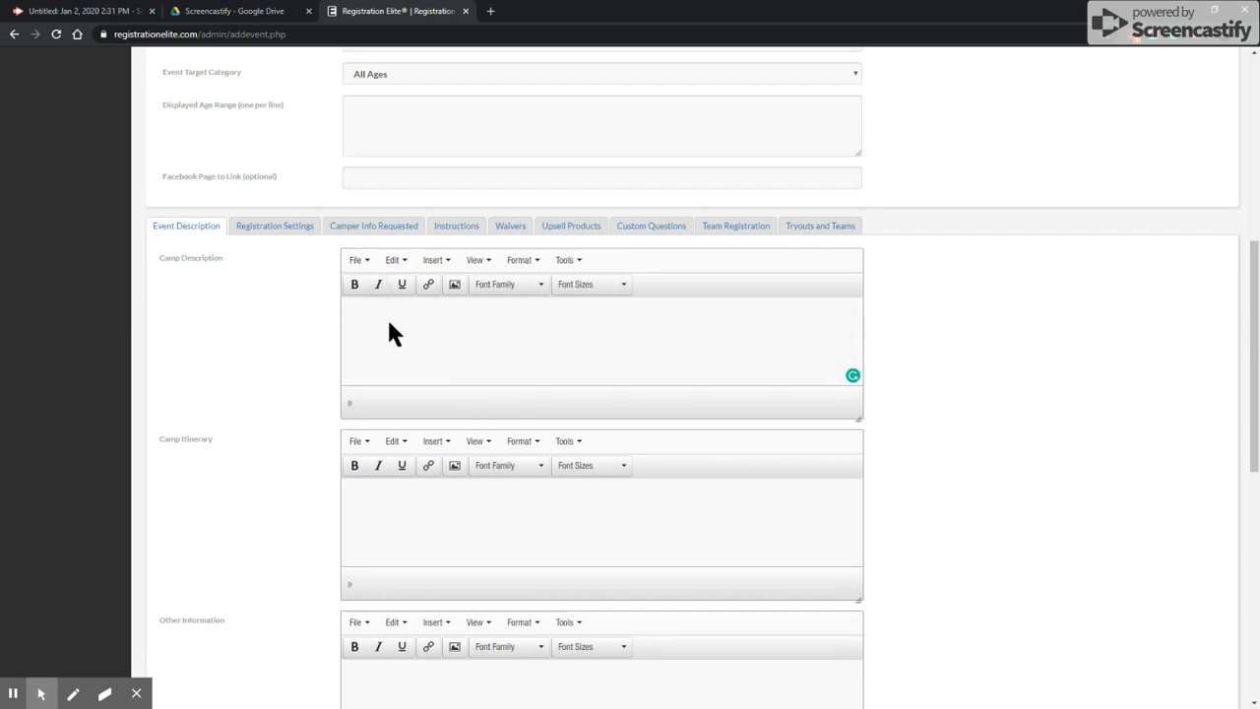
click(416, 338)
text(sdfgsdfgsdg)
drag(398, 309, 295, 309)
Try bold, italic and underline on the selected camp description text, and check the image insertion options
click(354, 284)
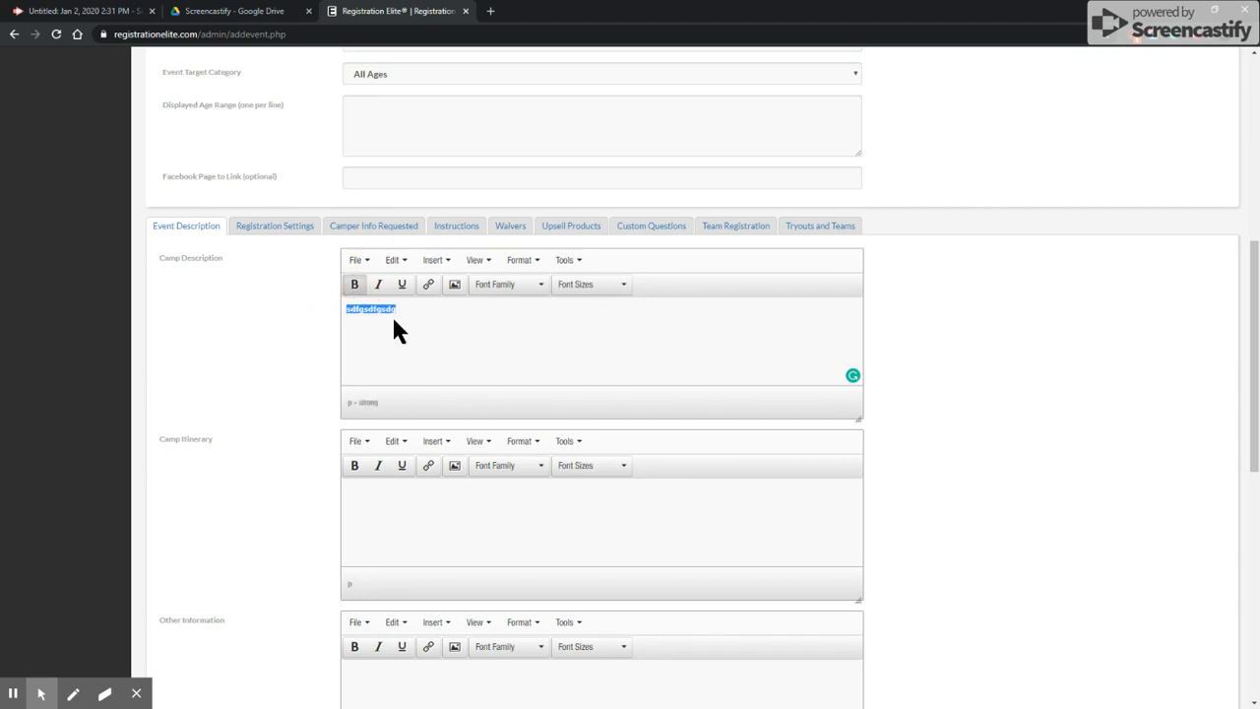
click(380, 283)
click(403, 285)
click(357, 285)
click(378, 285)
click(454, 284)
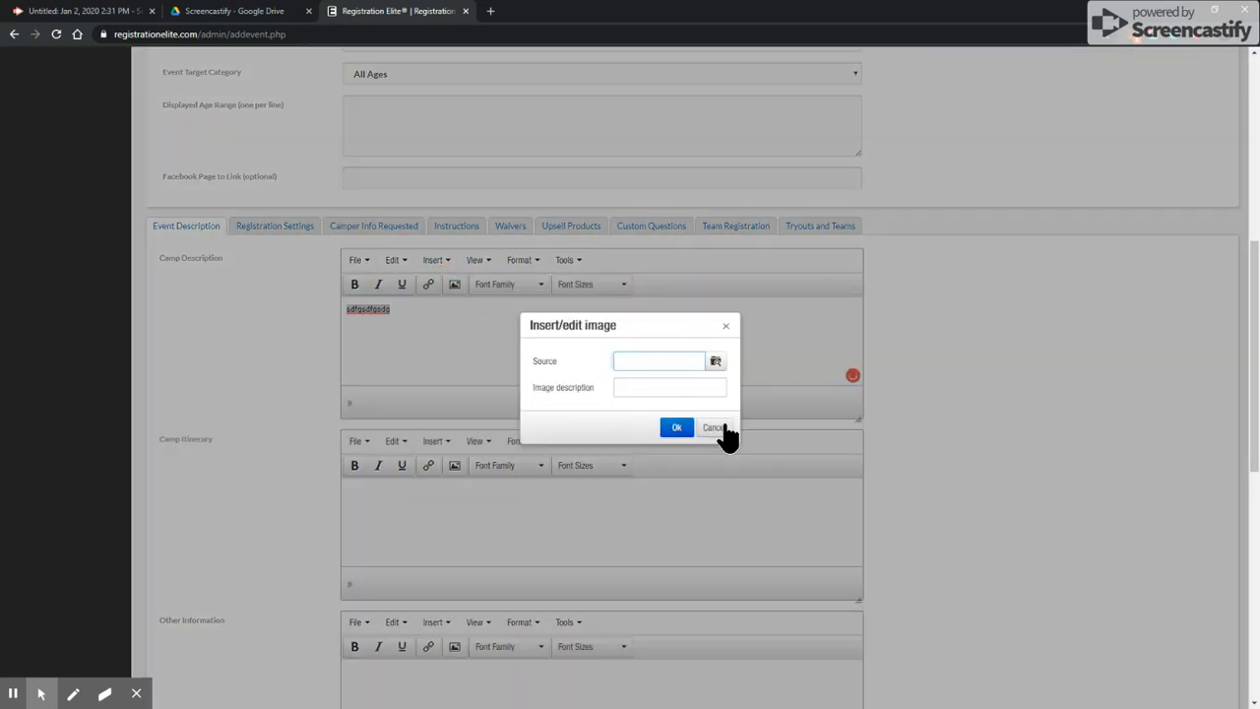
click(717, 427)
Set the selected camp description text to the Arial Black font
click(532, 284)
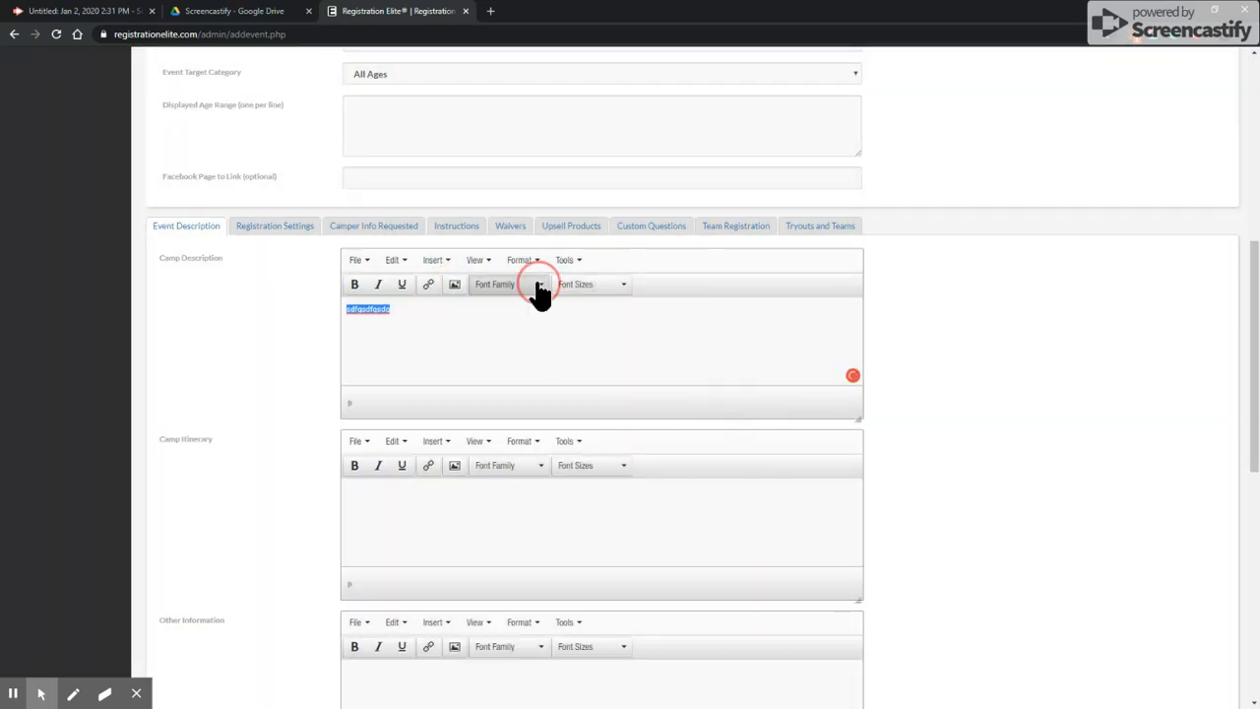
click(529, 350)
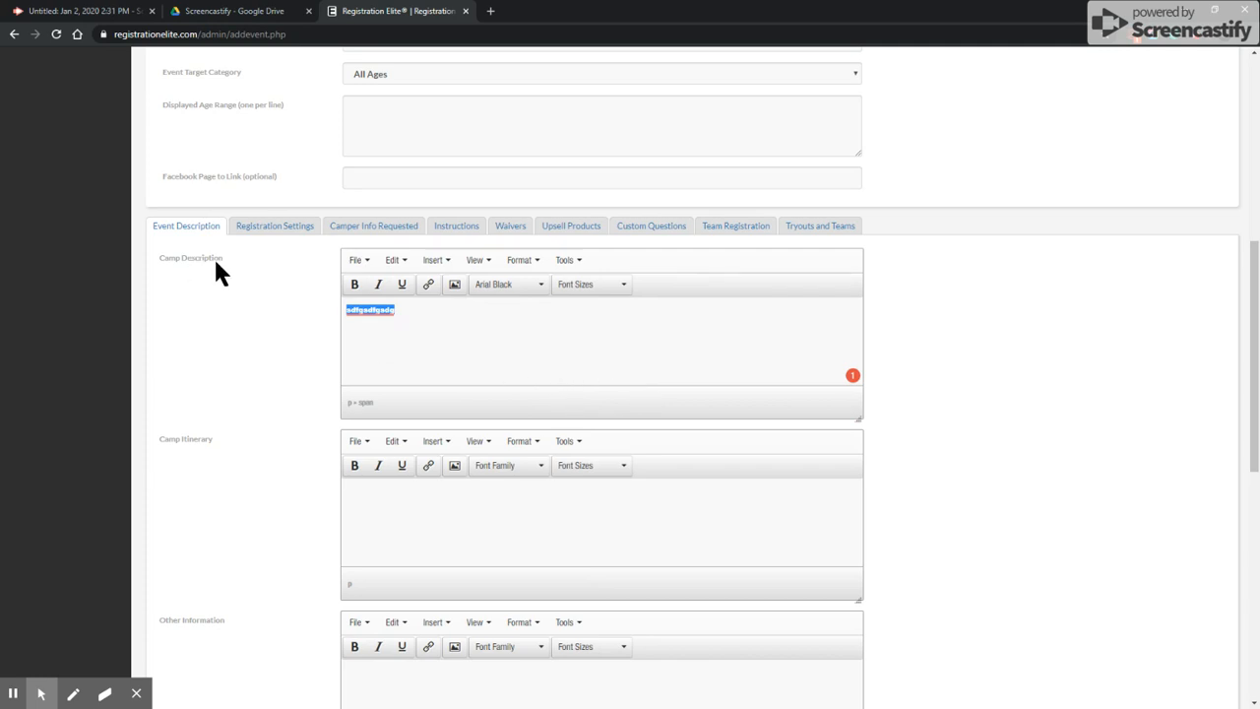
Review the event's itinerary and other information fields, registration settings, requested camper info and instructions fields
scroll(248, 453, down, 2)
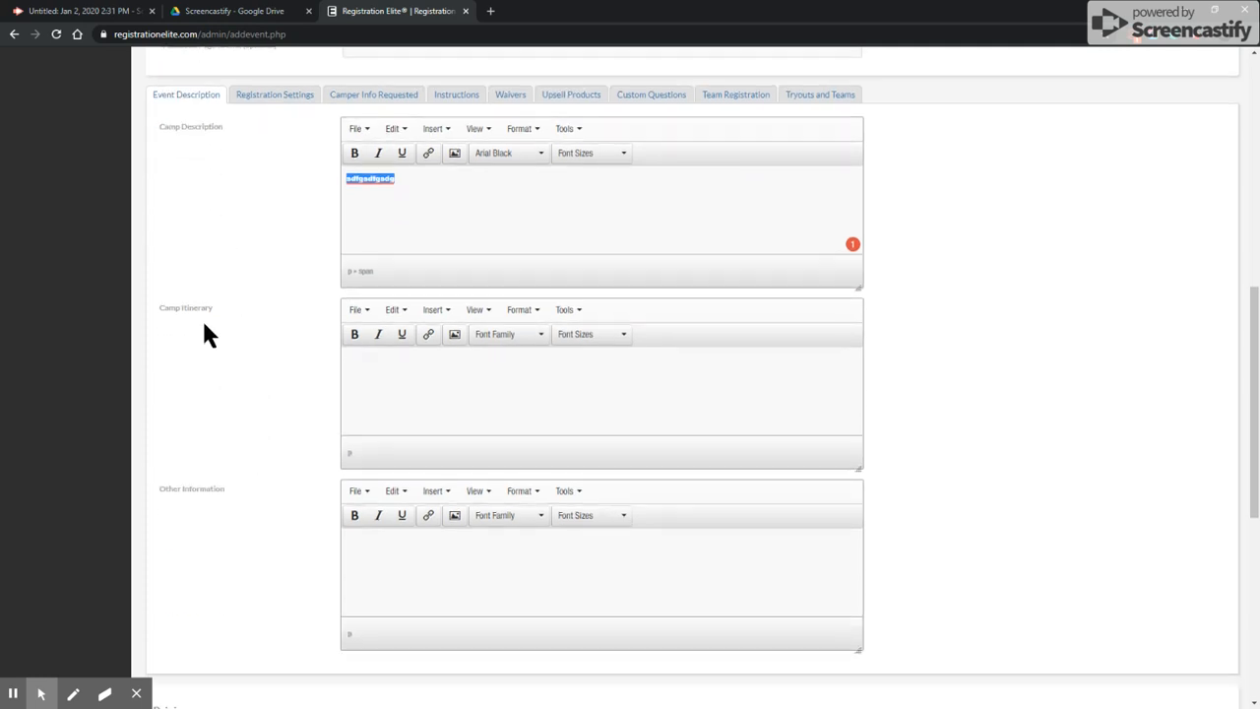
click(232, 490)
scroll(325, 384, up, 2)
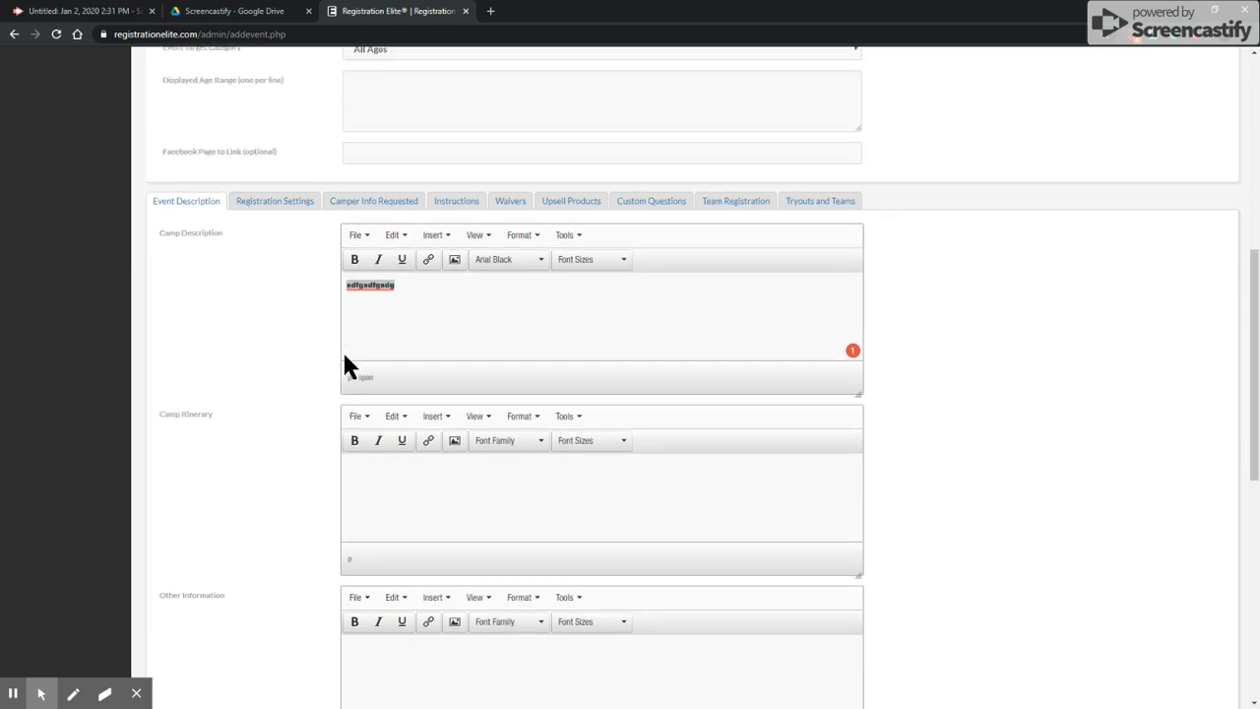
click(280, 228)
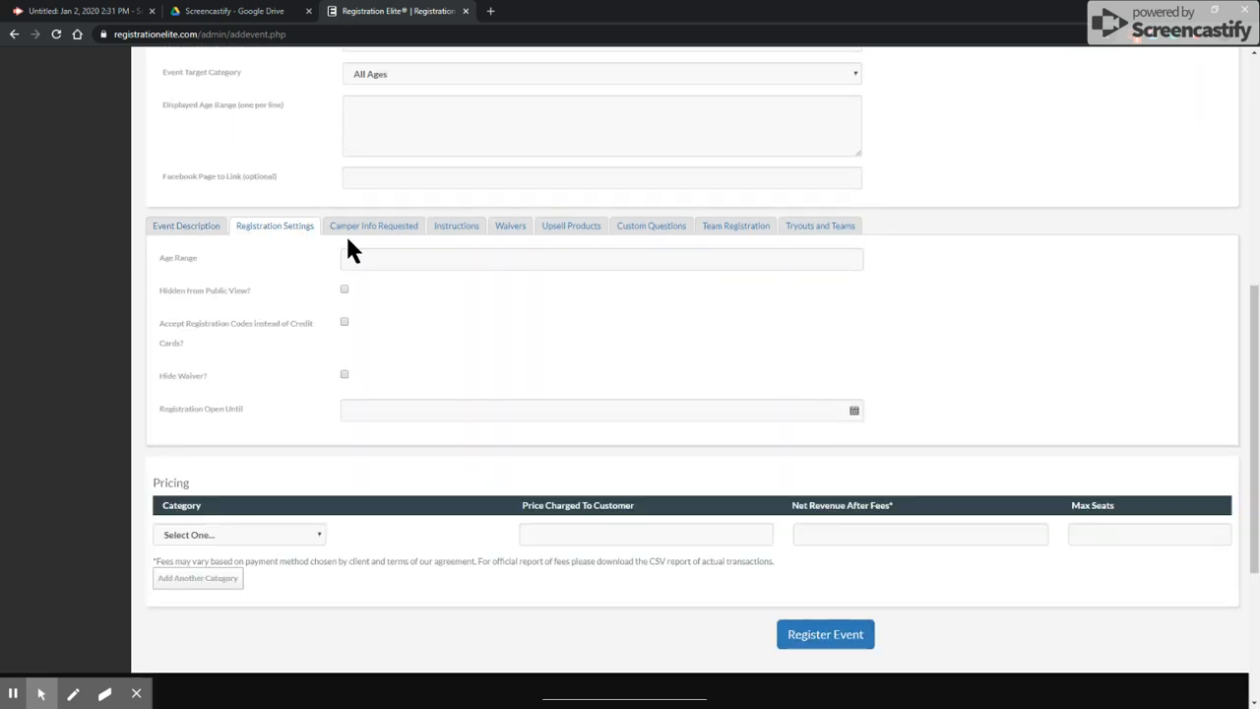
click(381, 261)
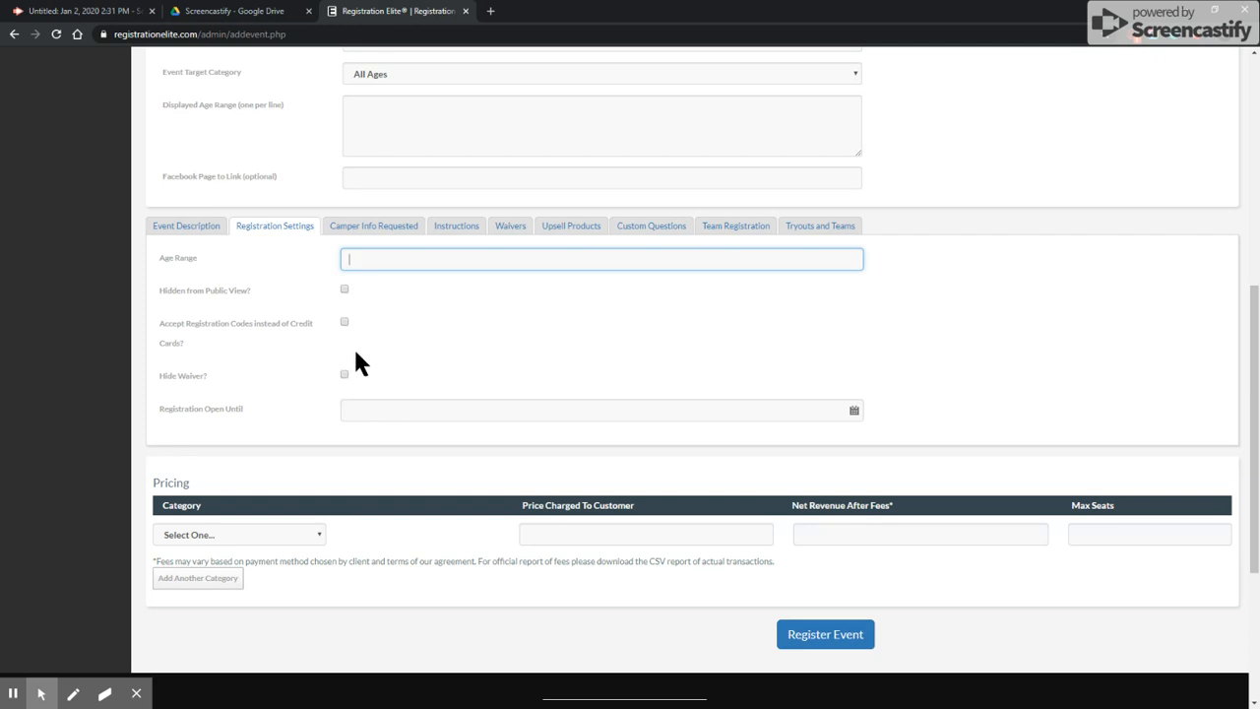
click(380, 230)
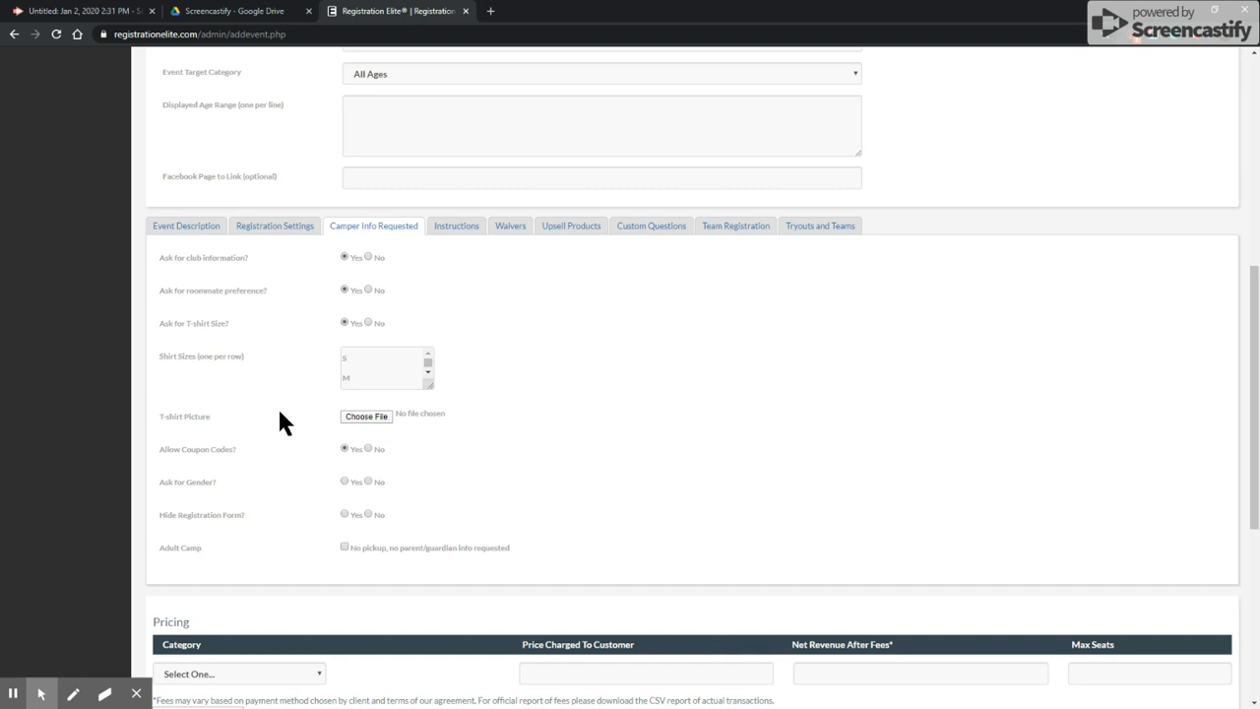
click(455, 228)
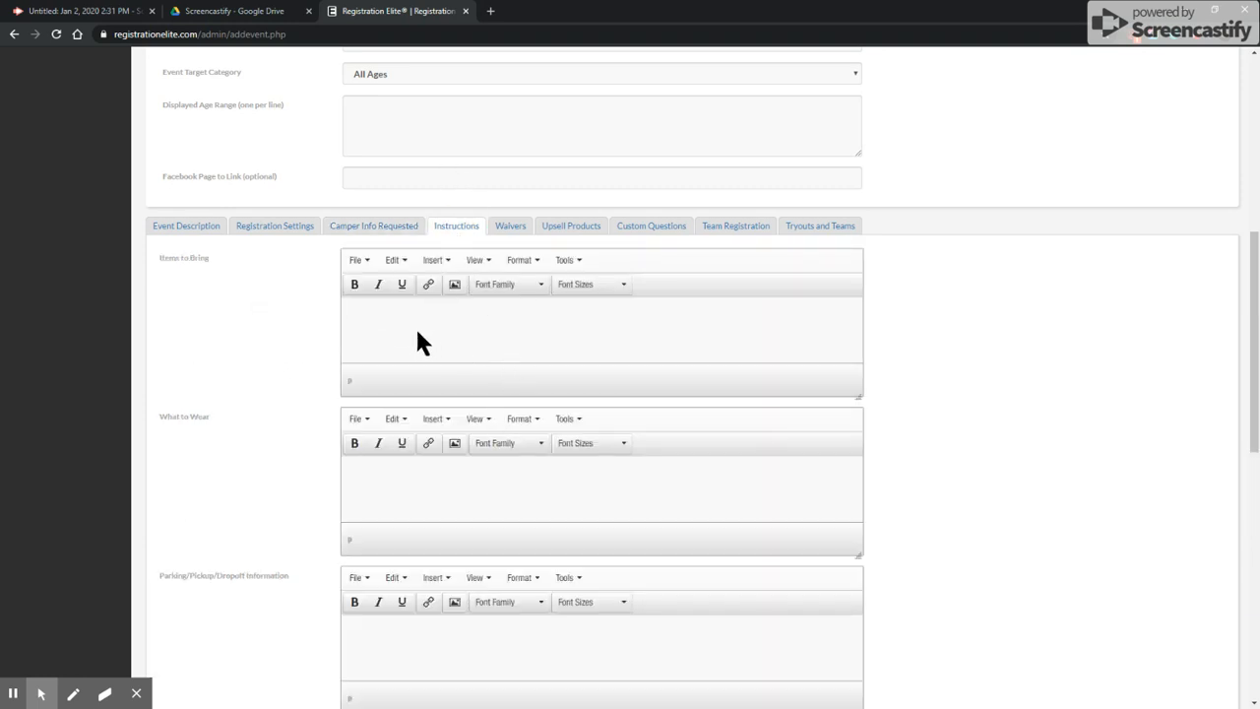
scroll(512, 527, down, 3)
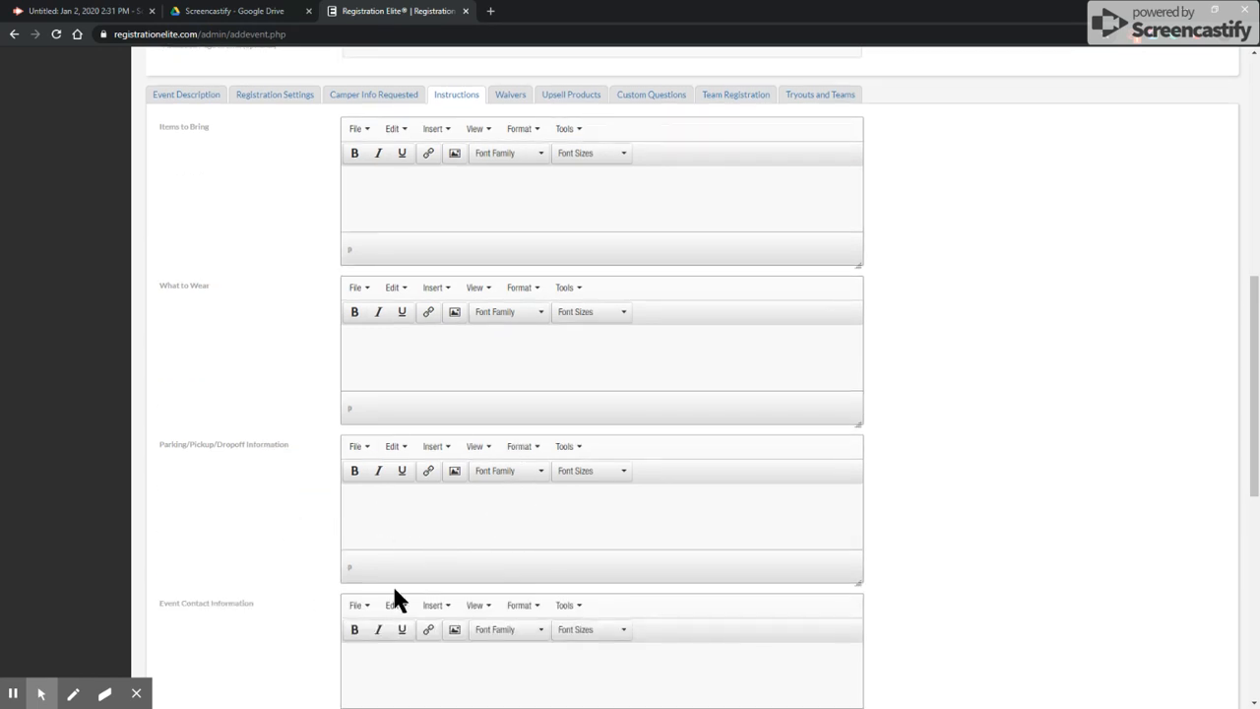
scroll(464, 669, down, 2)
scroll(469, 654, down, 1)
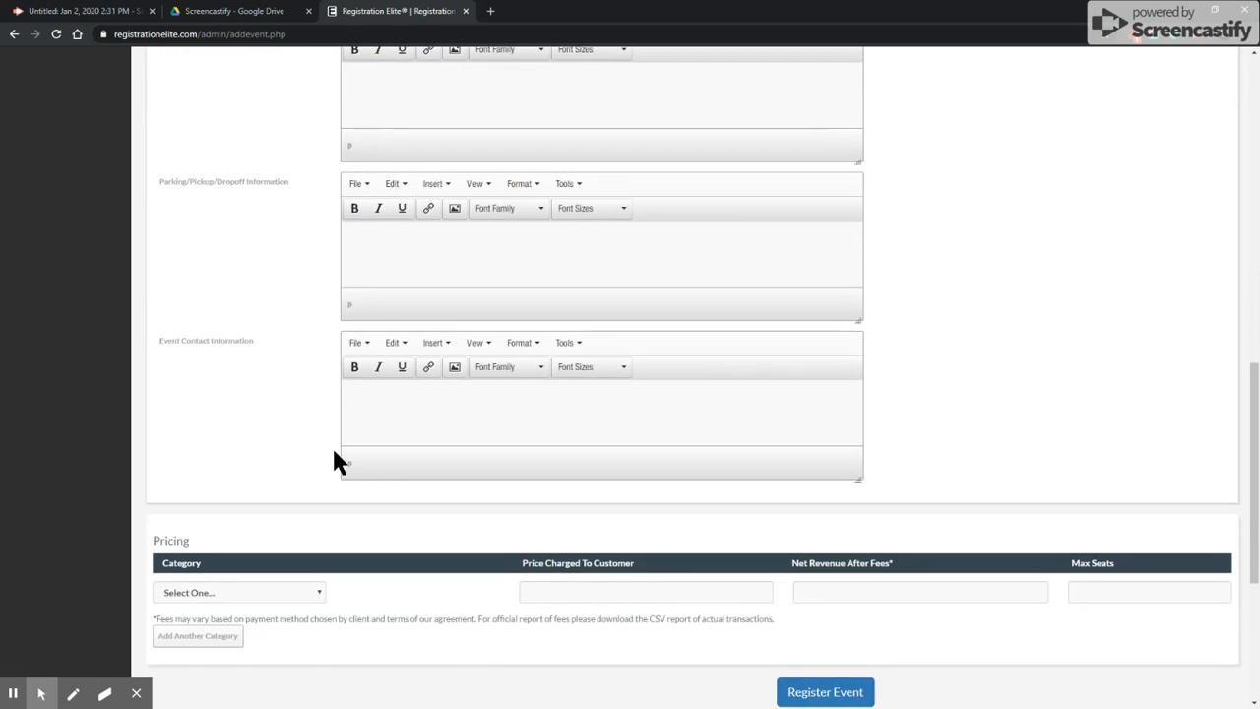
scroll(509, 400, up, 10)
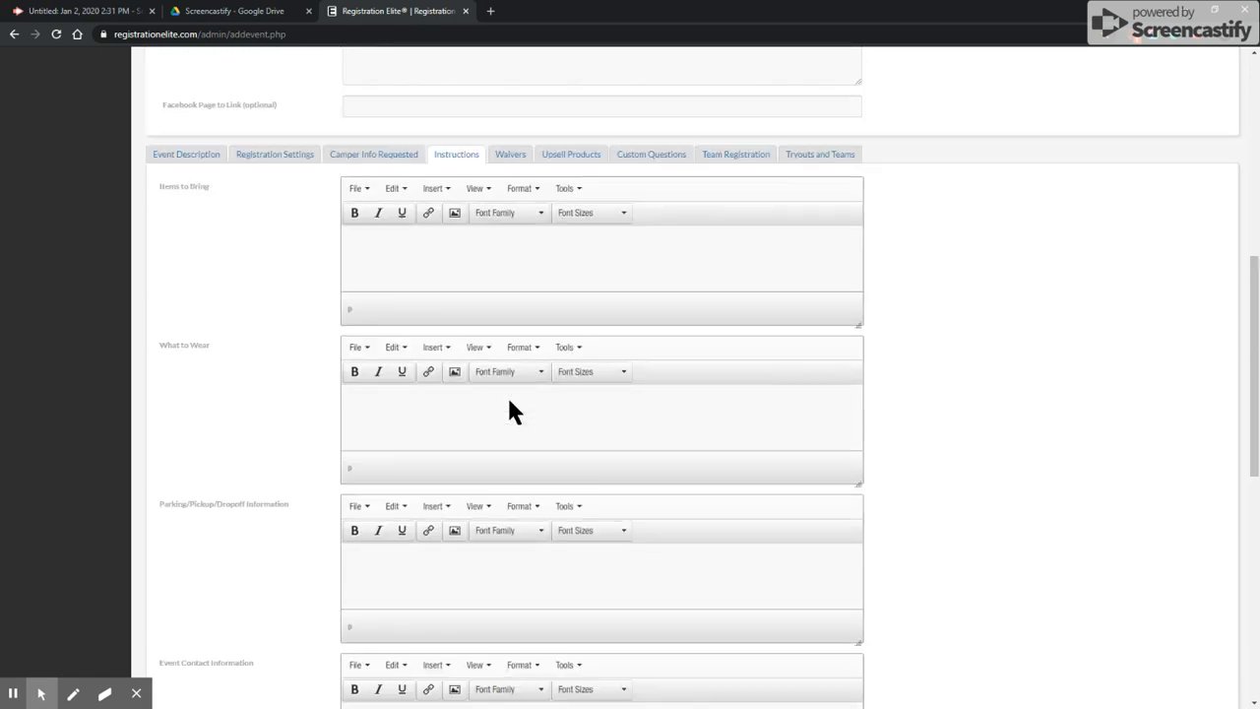
Set the price charged to the customer to 45 and the max seats to 100 in the pricing row
scroll(508, 400, down, 9)
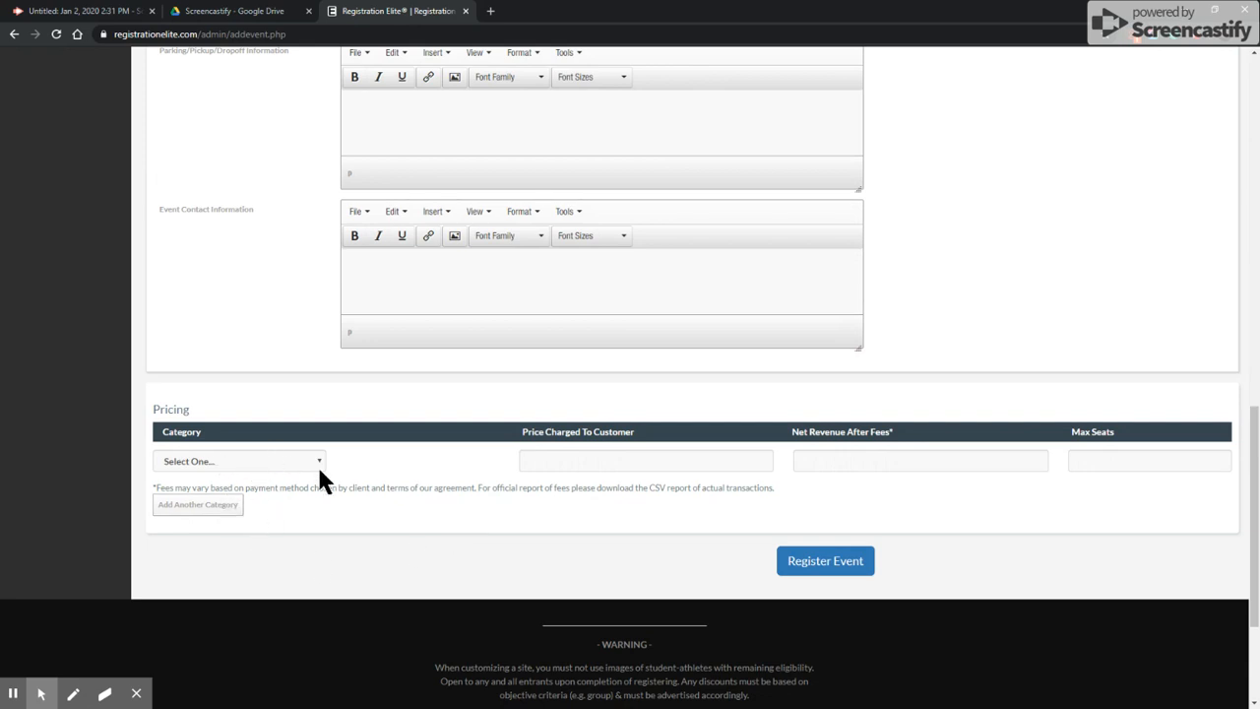
click(306, 465)
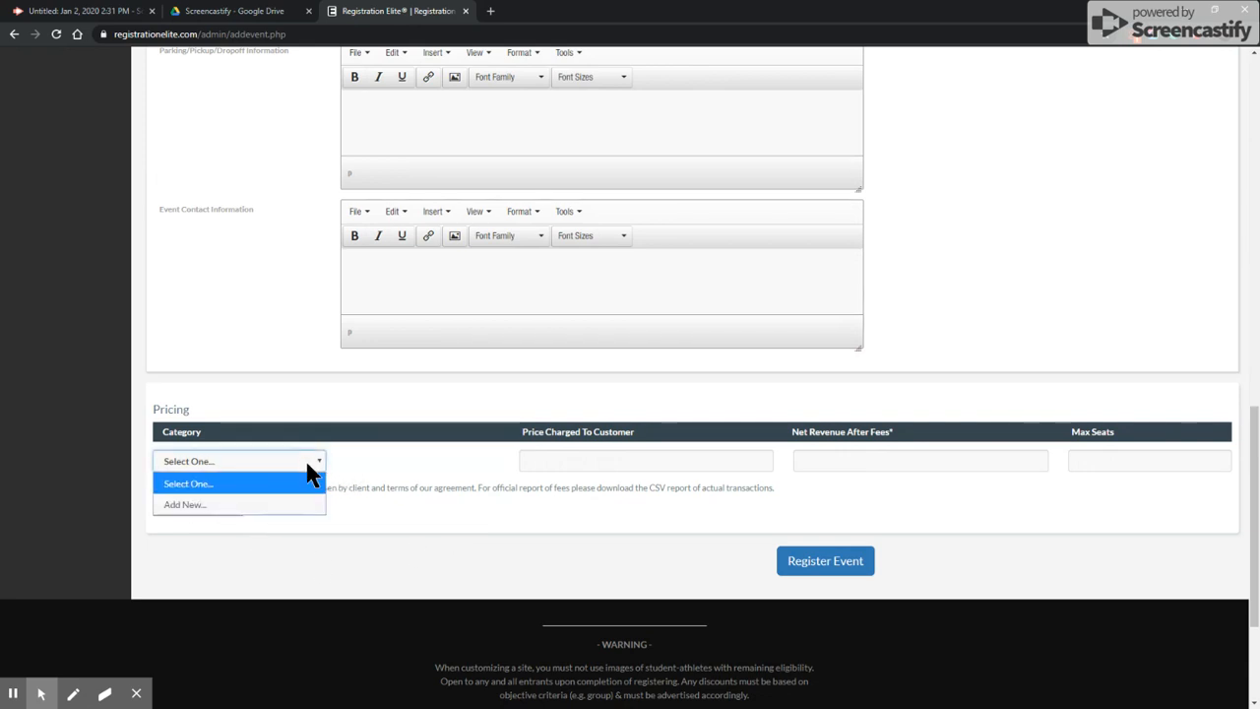
click(472, 453)
click(598, 456)
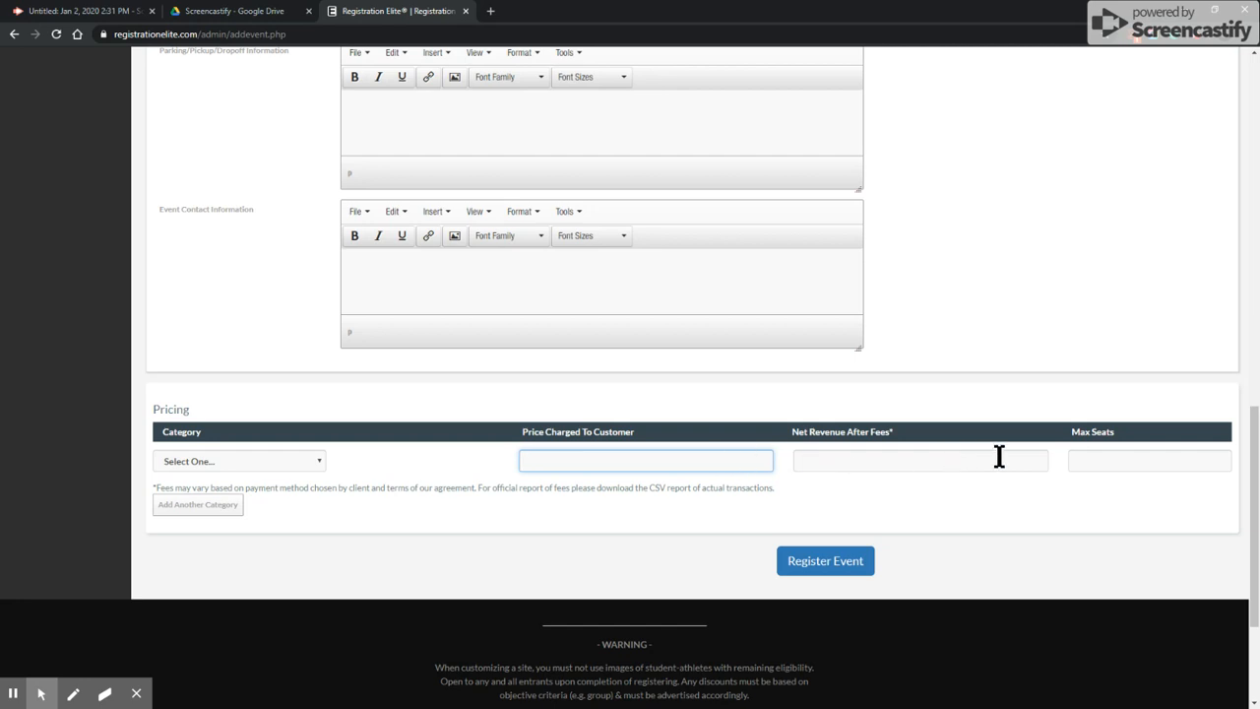
click(1112, 461)
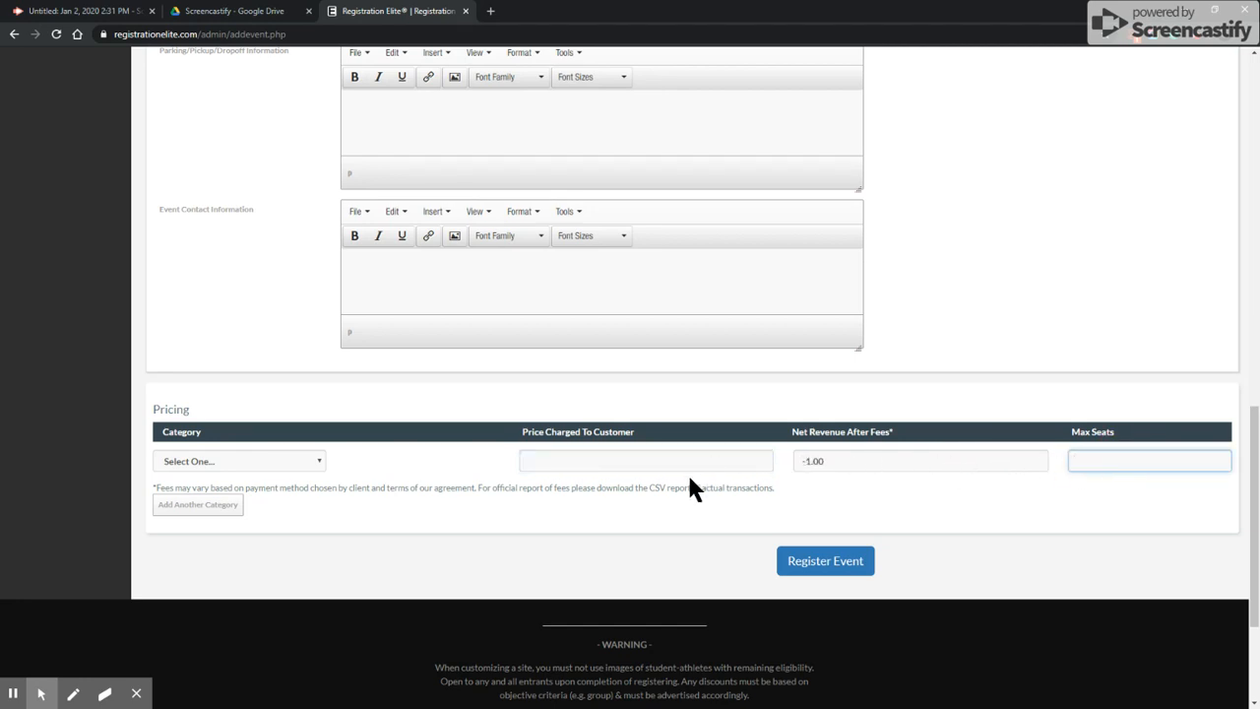
click(660, 461)
text(45)
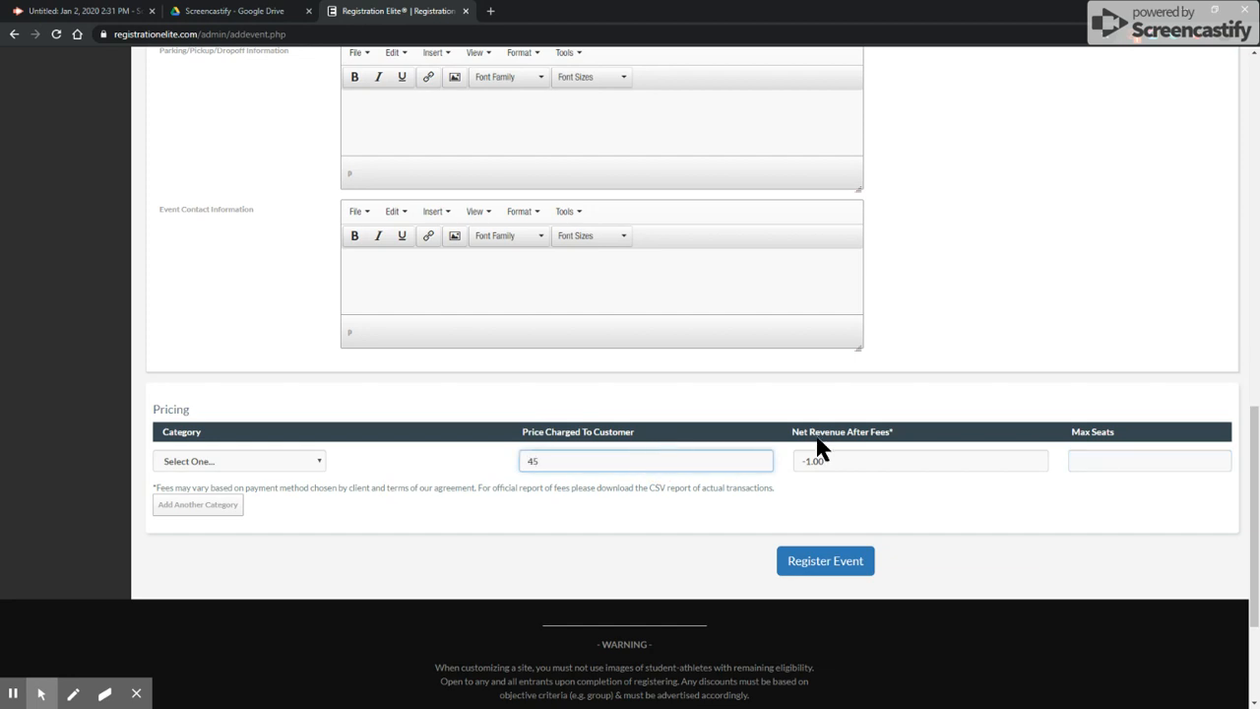
click(1119, 458)
text(100)
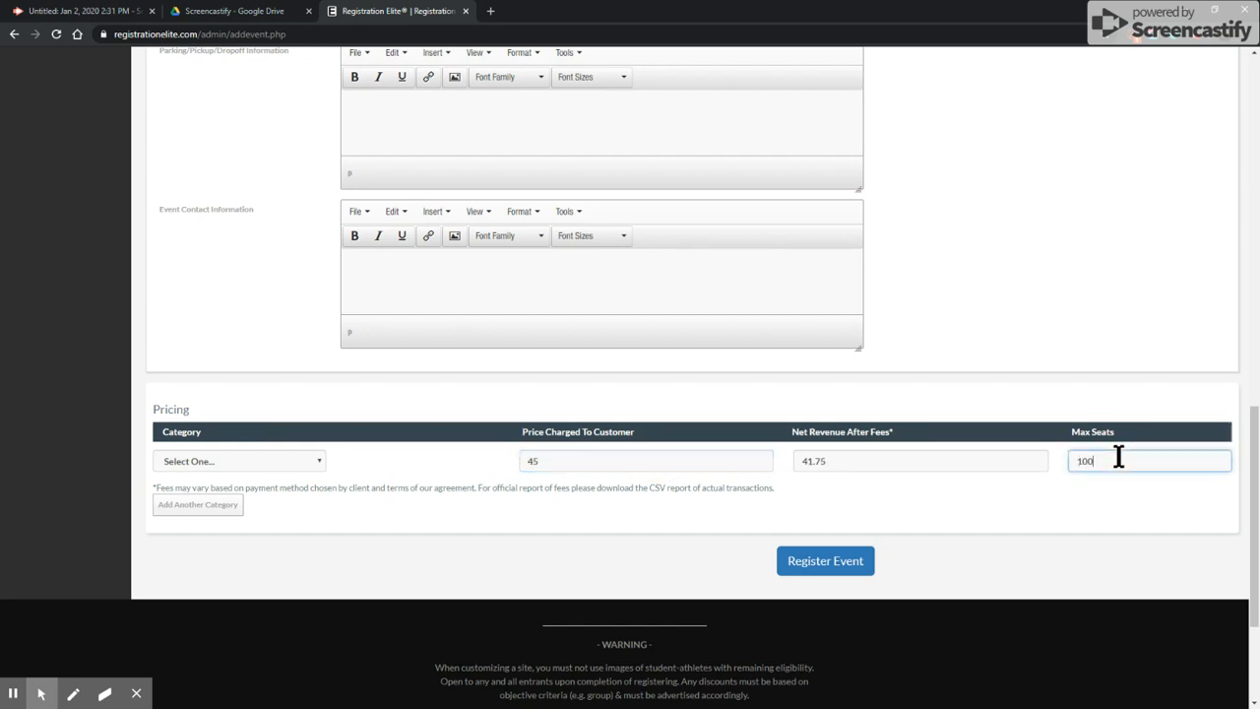
Review the event's child and adult waiver texts and require a waiver login
scroll(942, 365, up, 10)
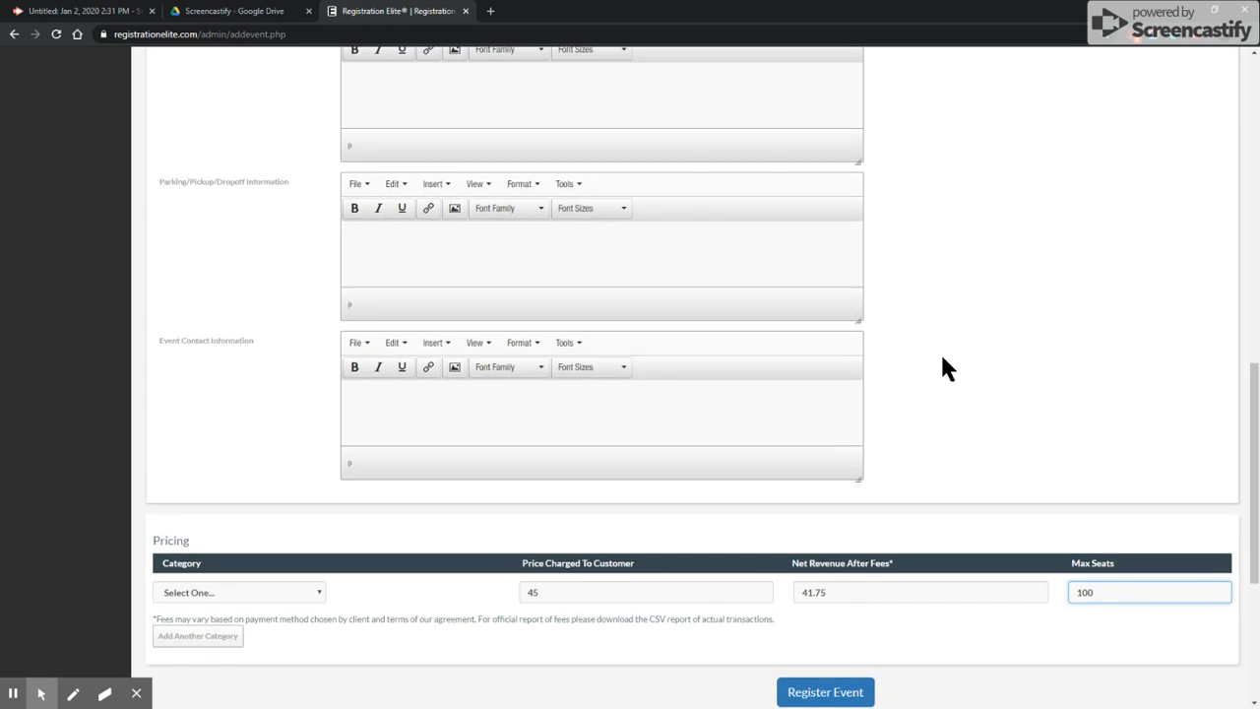
scroll(942, 357, down, 3)
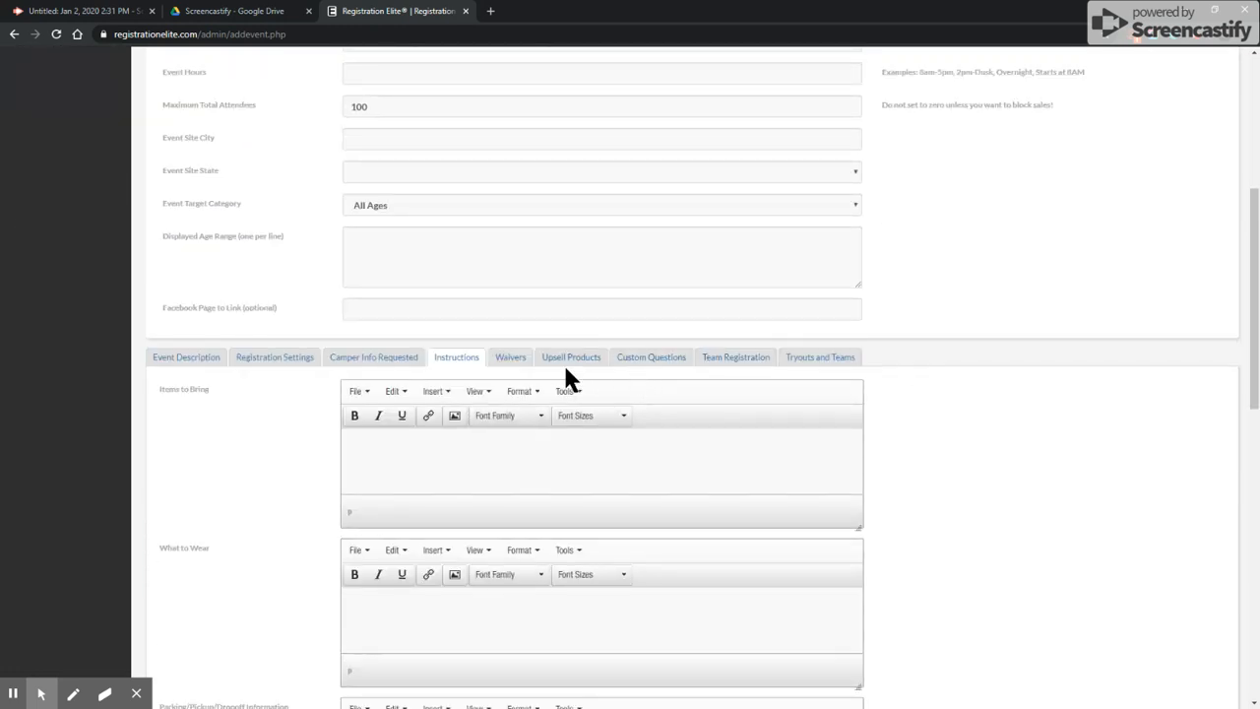
click(504, 362)
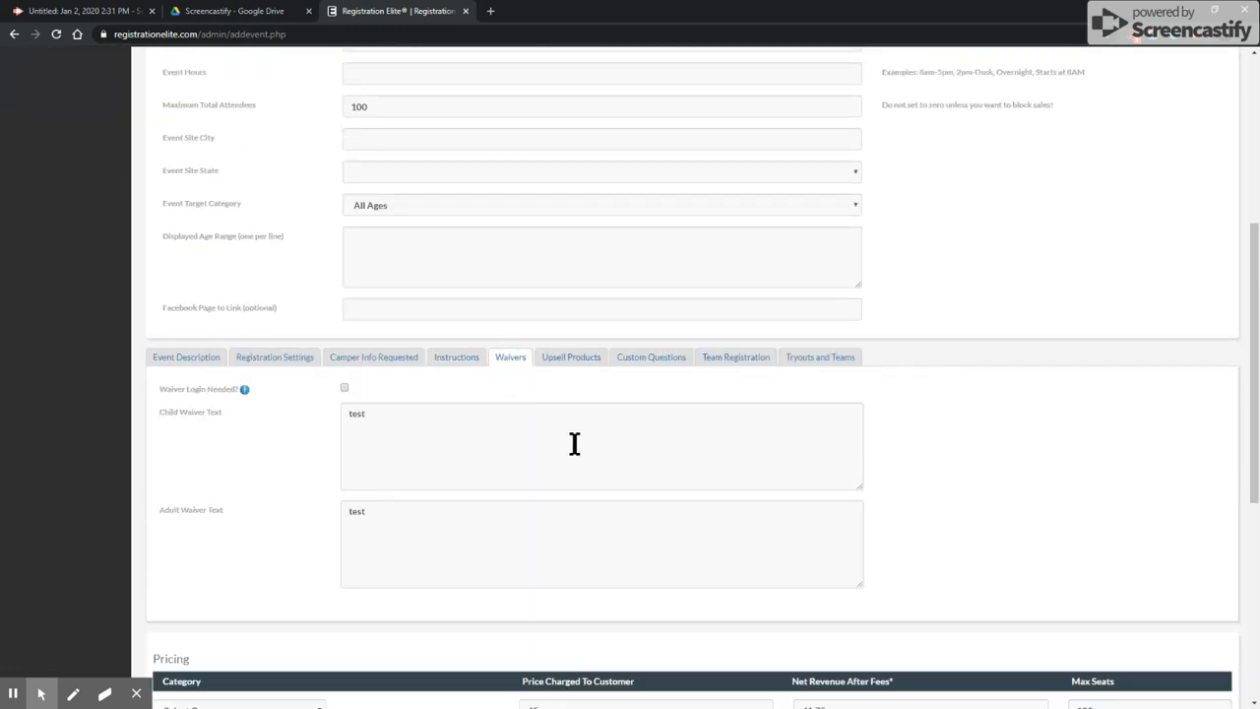
click(532, 437)
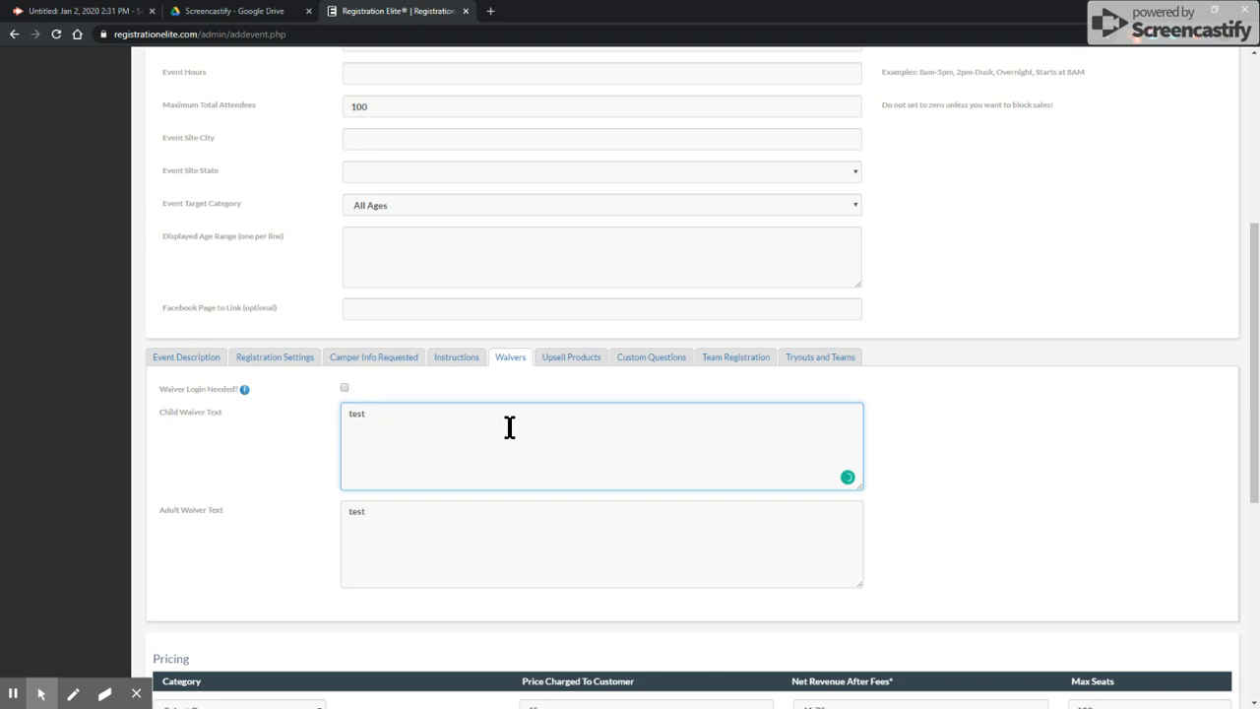
drag(508, 426, 315, 430)
drag(374, 522, 348, 519)
drag(391, 405, 328, 422)
drag(401, 509, 330, 527)
click(476, 453)
mouse_move(201, 401)
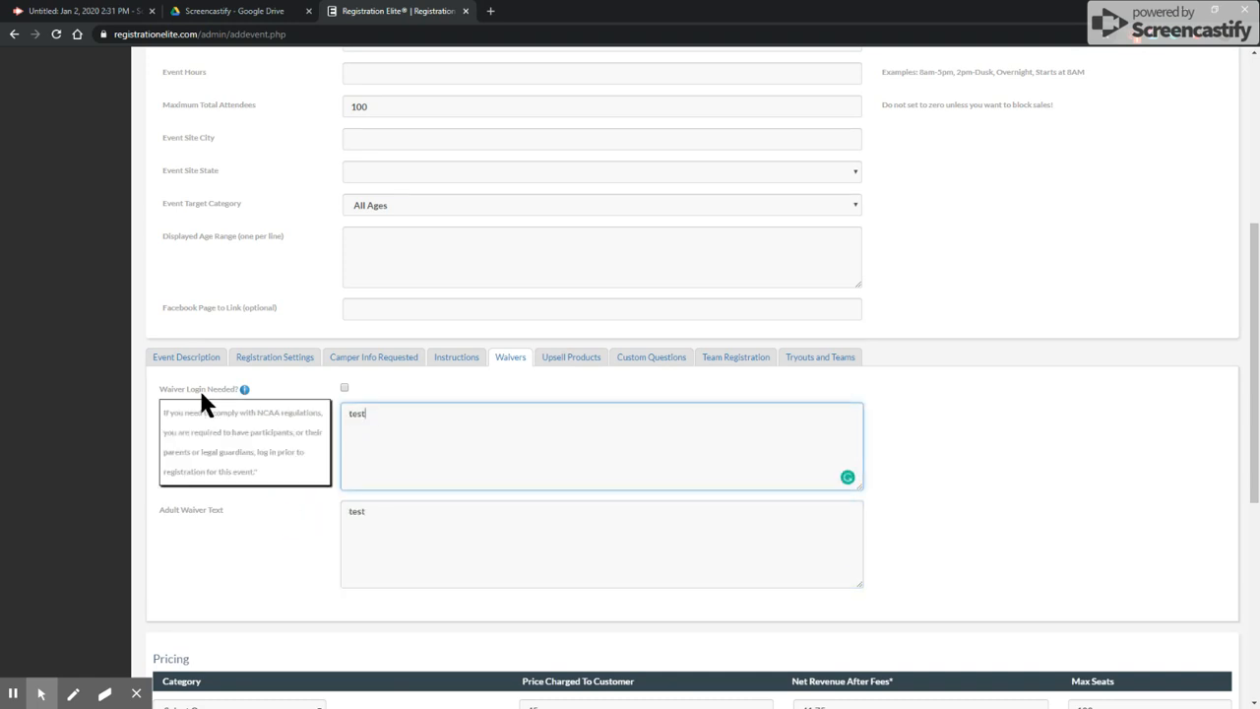
click(344, 388)
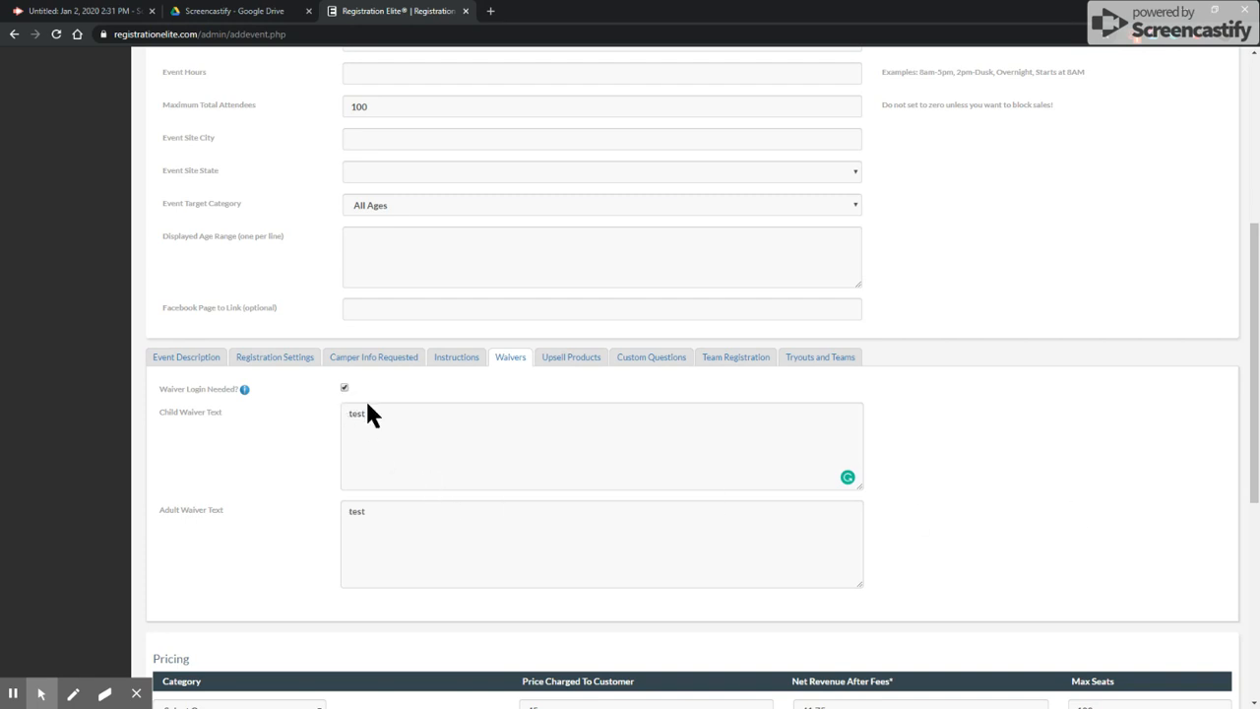
Add an upsell product named "Extra t-shirt" with the versions S, M, L and XL, each on its own line
click(576, 372)
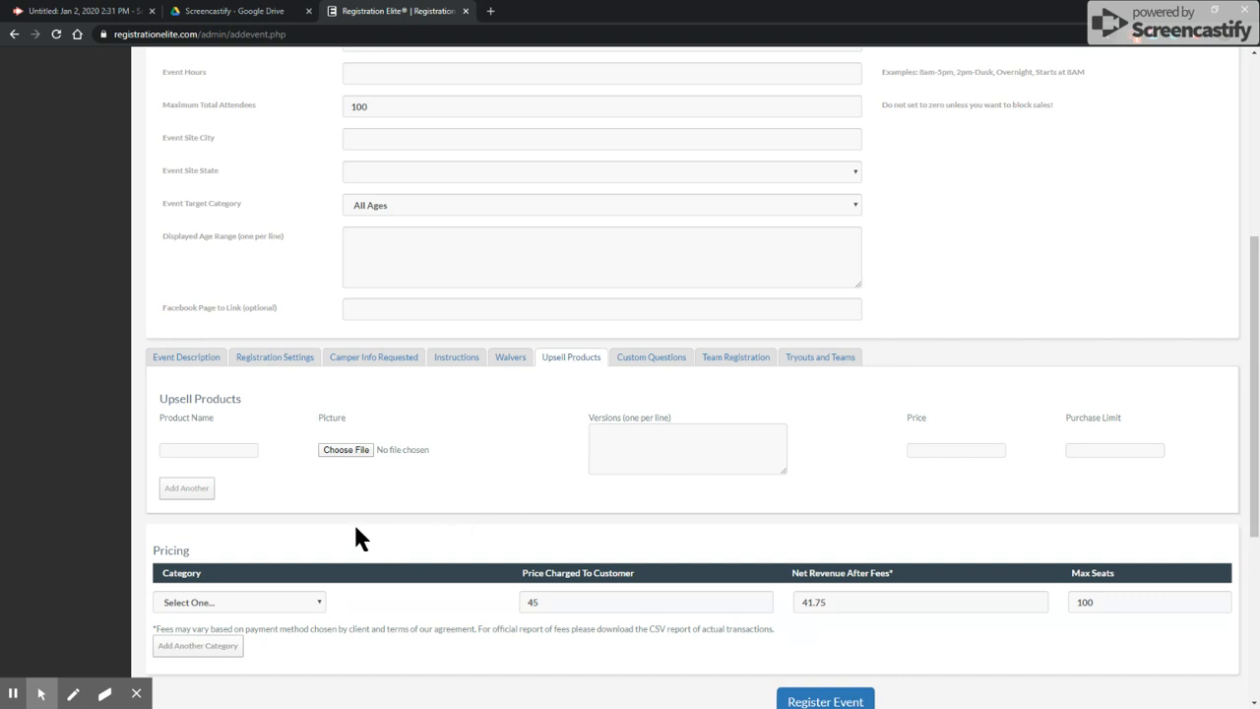
click(223, 448)
text(Extra t-shirt)
click(663, 433)
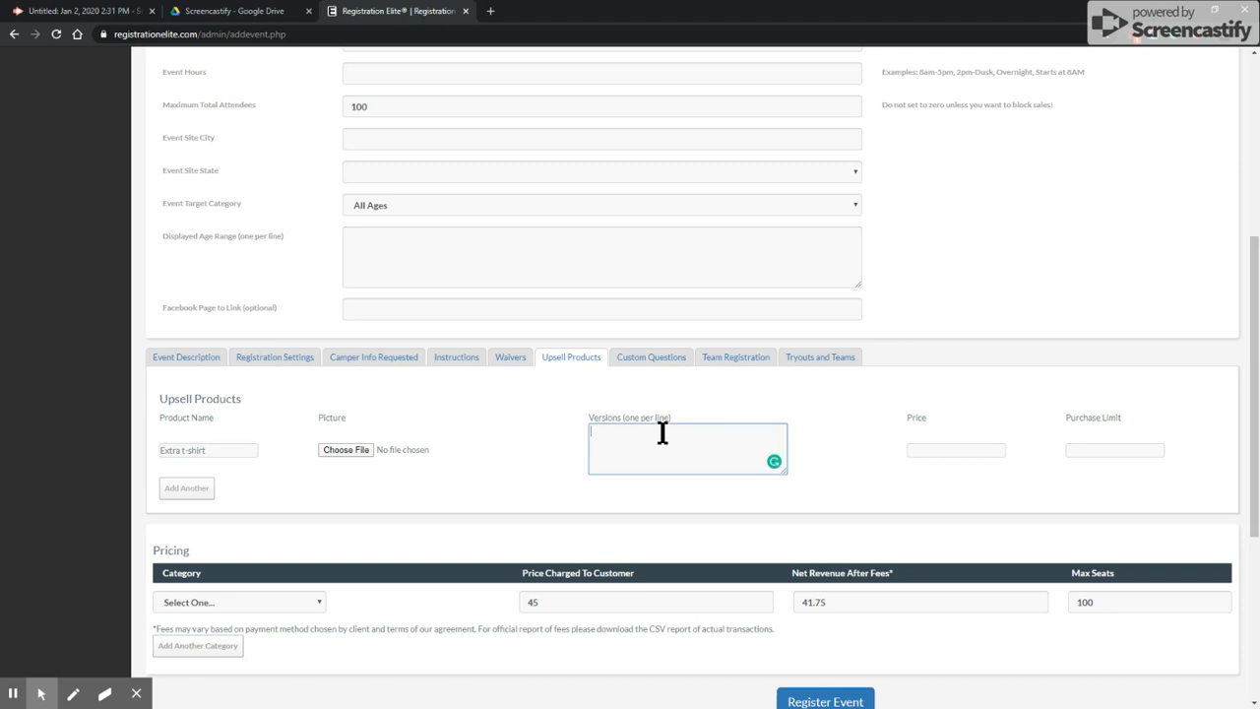
text(S )
text(M )
text(L )
text(XL)
click(604, 444)
click(349, 454)
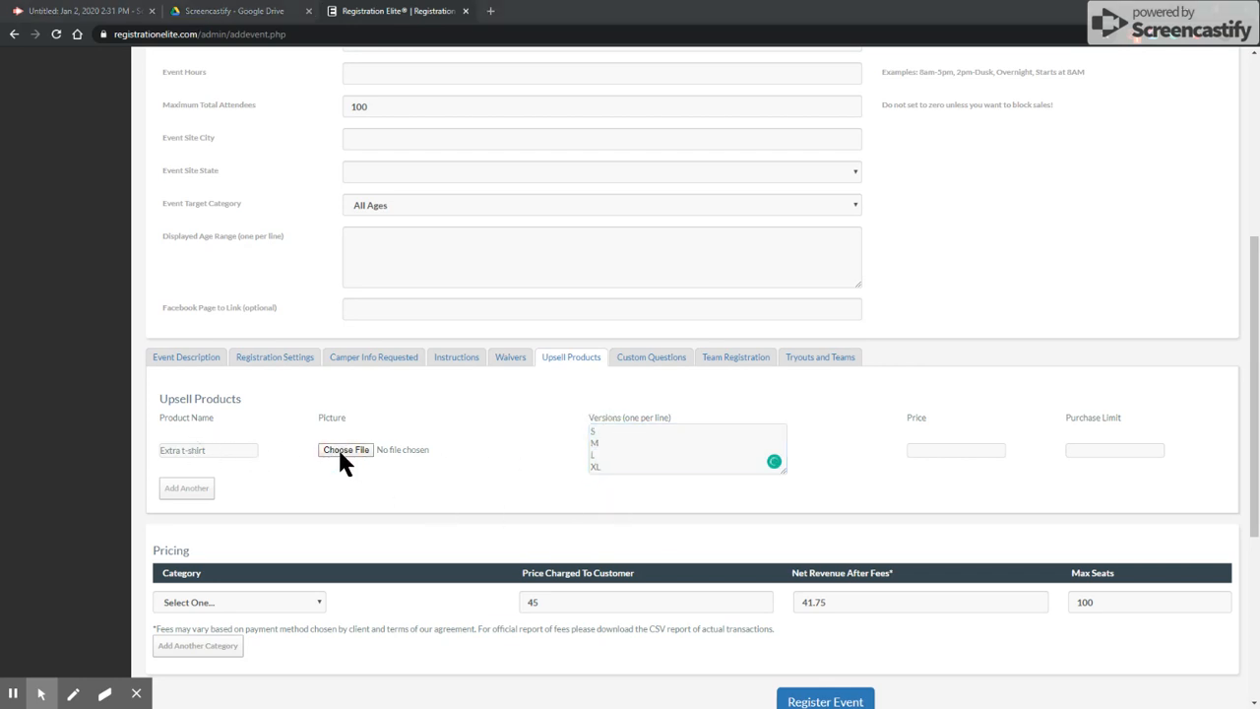
click(641, 364)
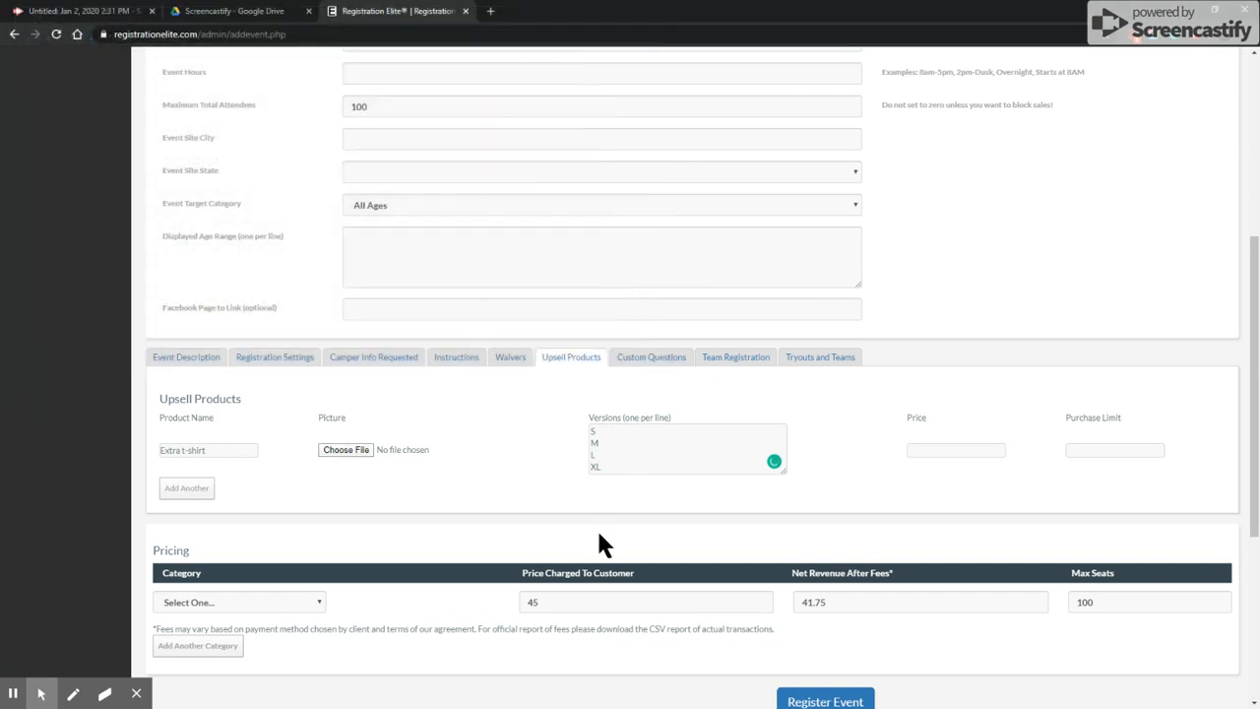
Set the extra t-shirt's price to 15.99 and its purchase limit to 2
click(962, 449)
text(5.99)
click(1118, 453)
text(2)
Add a blank custom question row to the event
scroll(860, 509, down, 2)
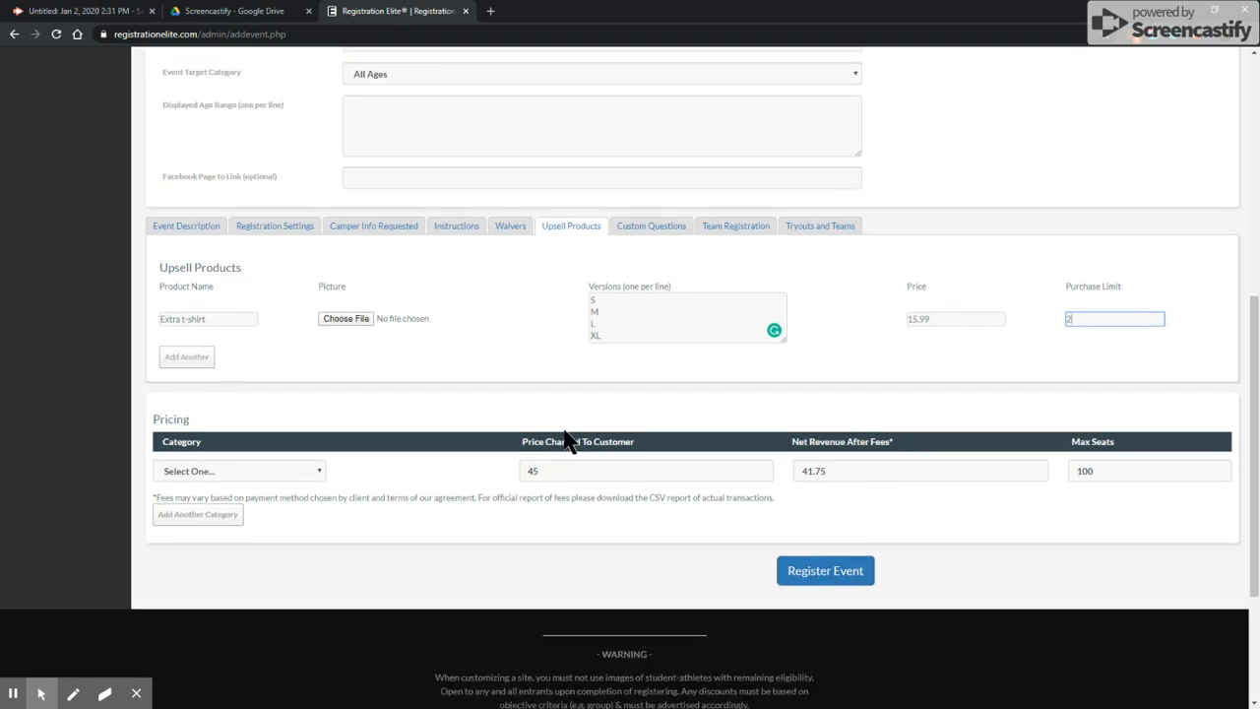
scroll(767, 329, up, 5)
scroll(771, 330, up, 1)
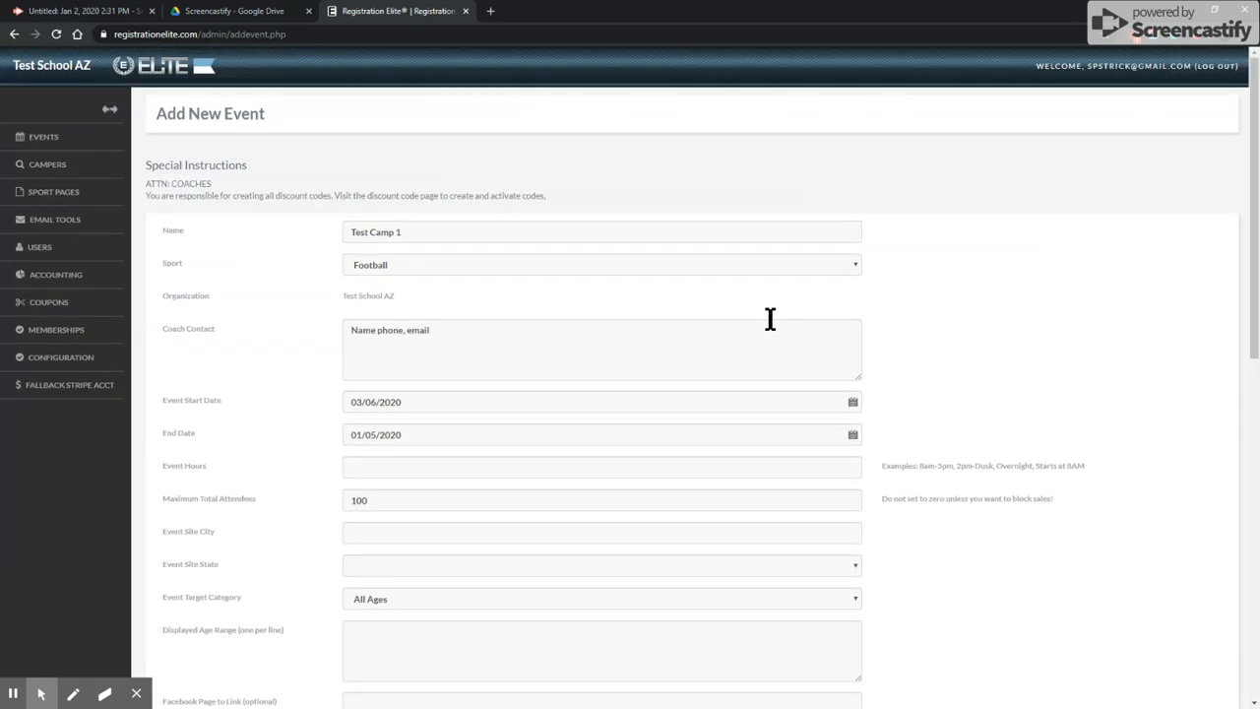
scroll(771, 330, down, 7)
scroll(771, 330, up, 1)
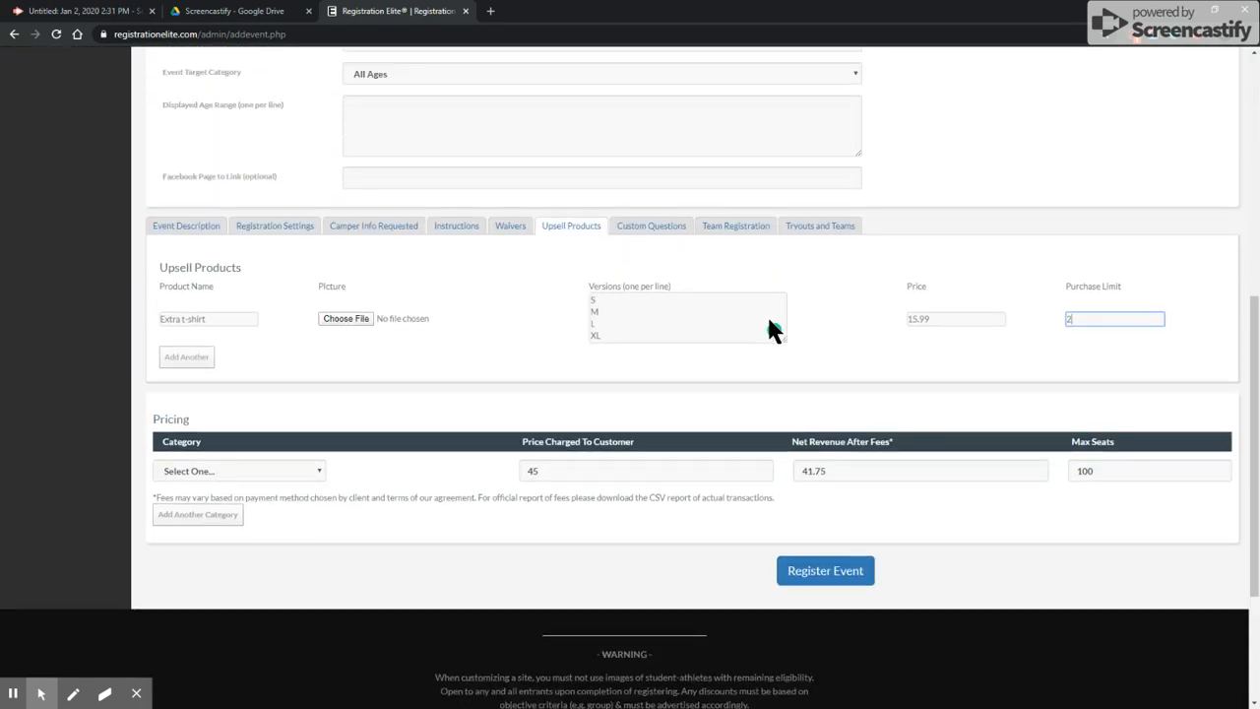
click(660, 229)
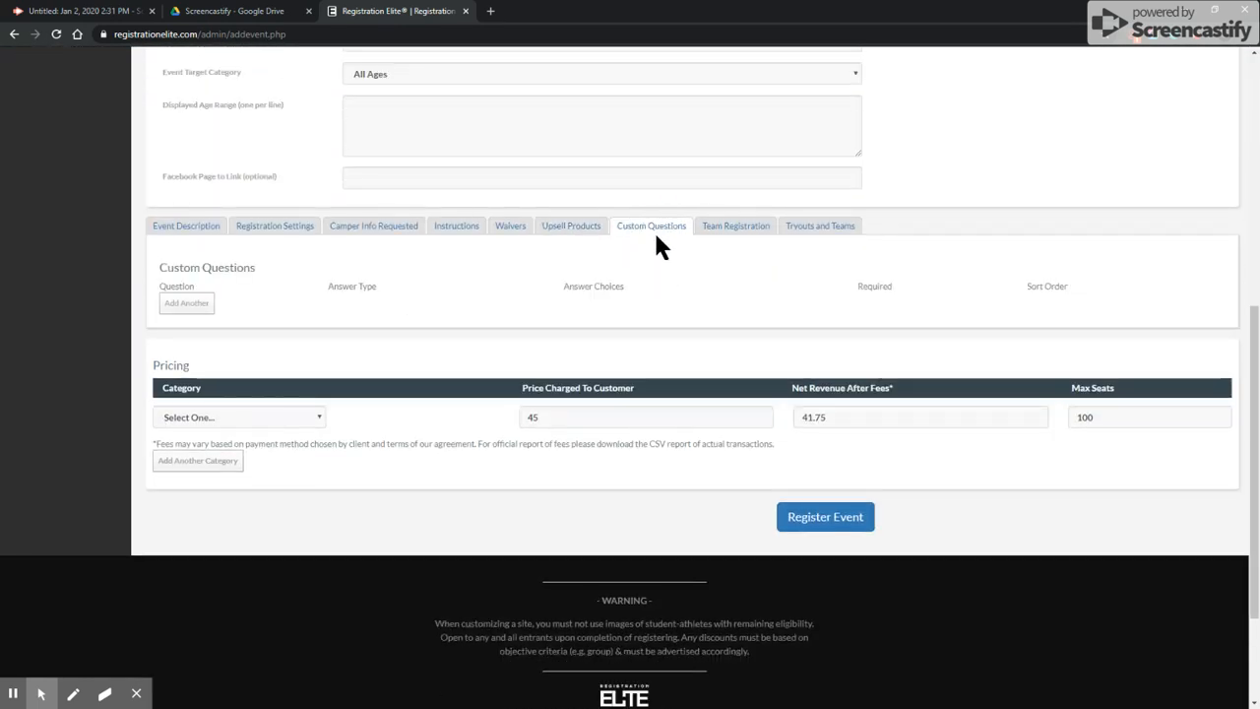
click(187, 304)
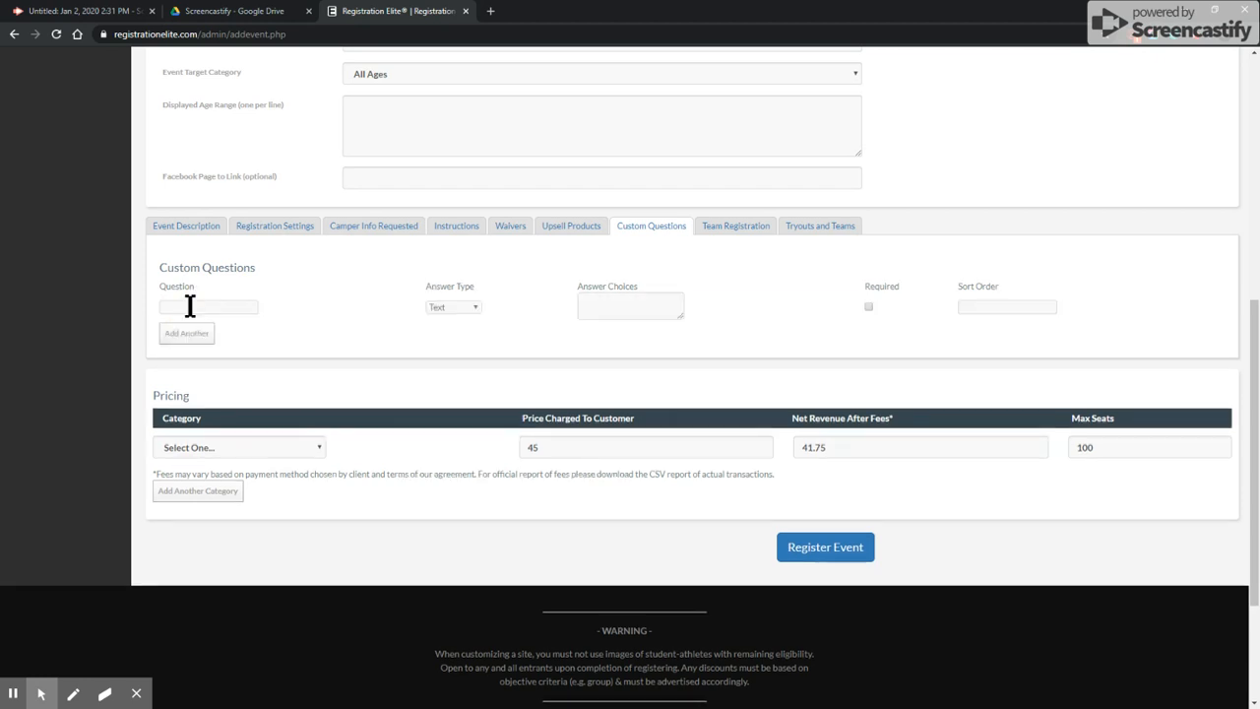
Enter the custom question "Position?" with the answer choices Guard, Forward and Center, each on its own line
click(190, 306)
text(Wingspan)
double_click(203, 306)
click(614, 304)
text(Guard )
text(Forward)
key(Return)
text(Center)
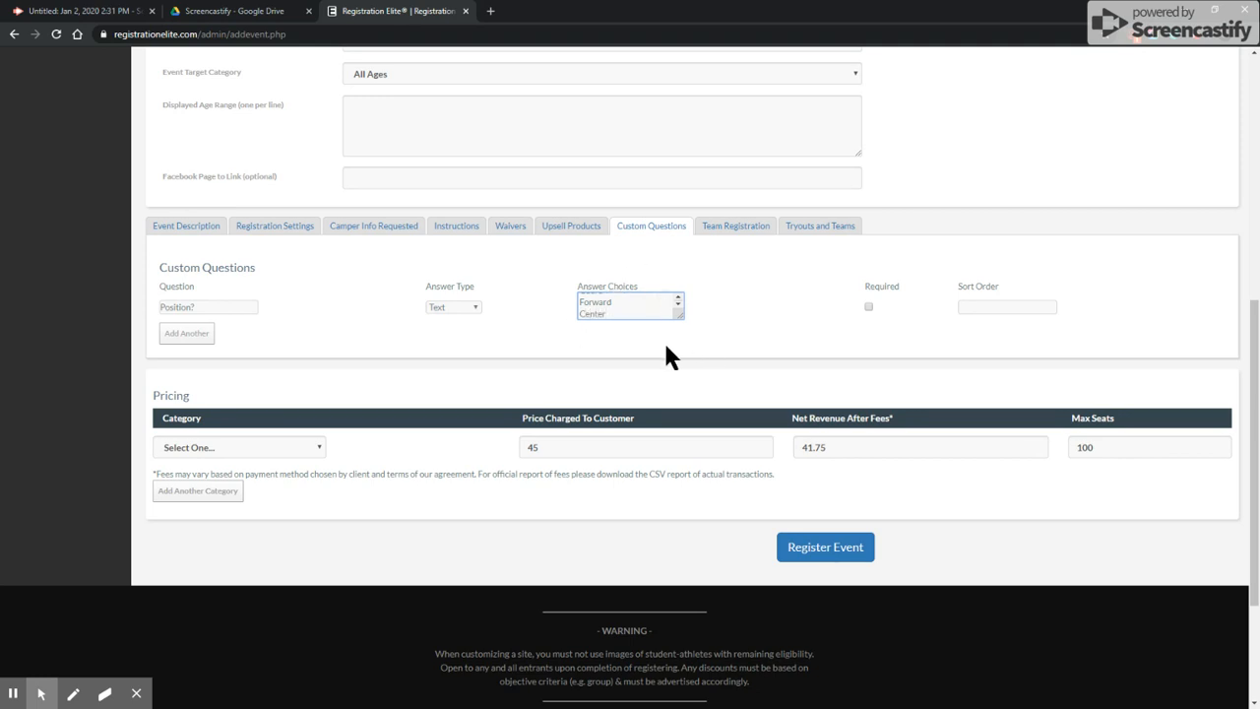
Make the position question required and set its sort order to 1
click(867, 306)
click(992, 308)
text(1)
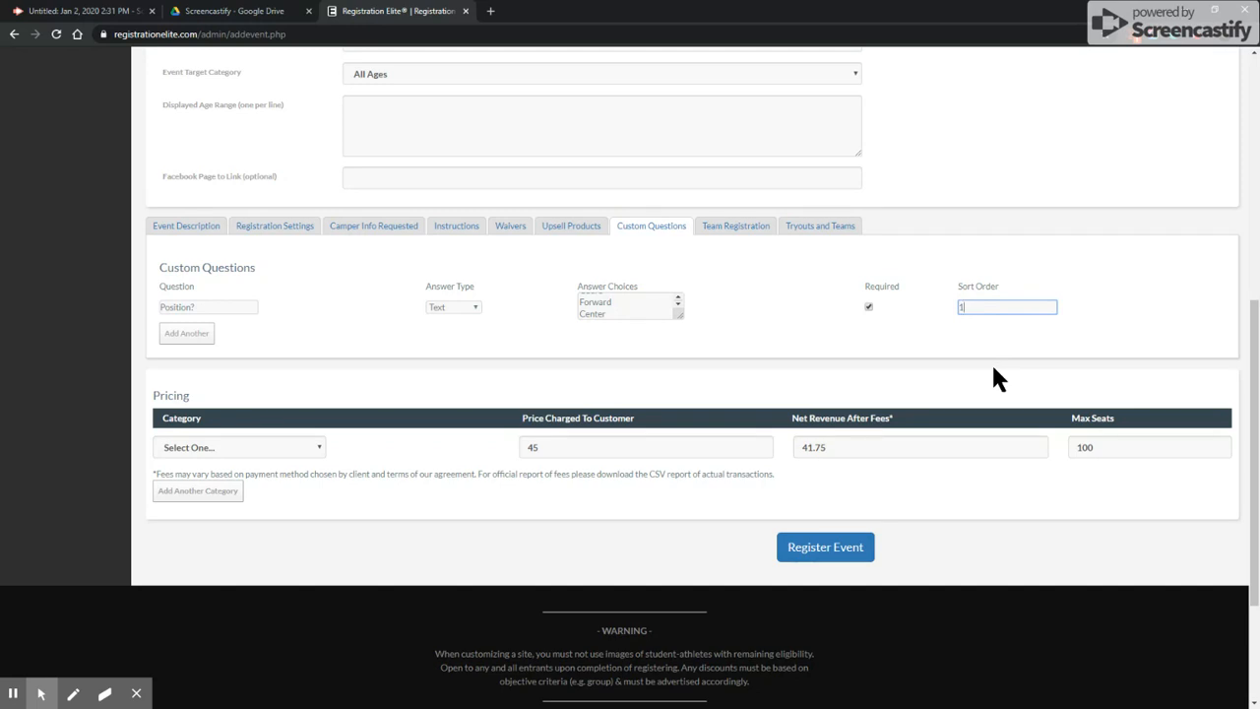
Look over the team registration options, mark the event as a tryout and check the available regions
click(741, 228)
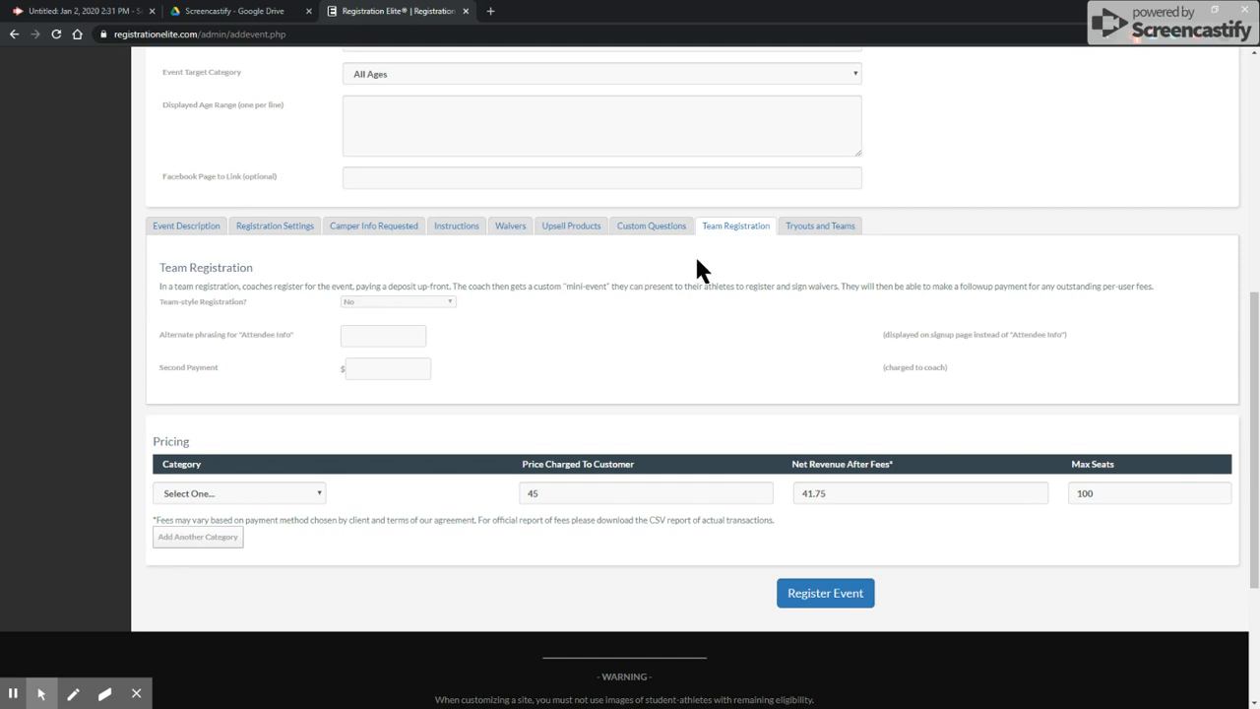
click(833, 225)
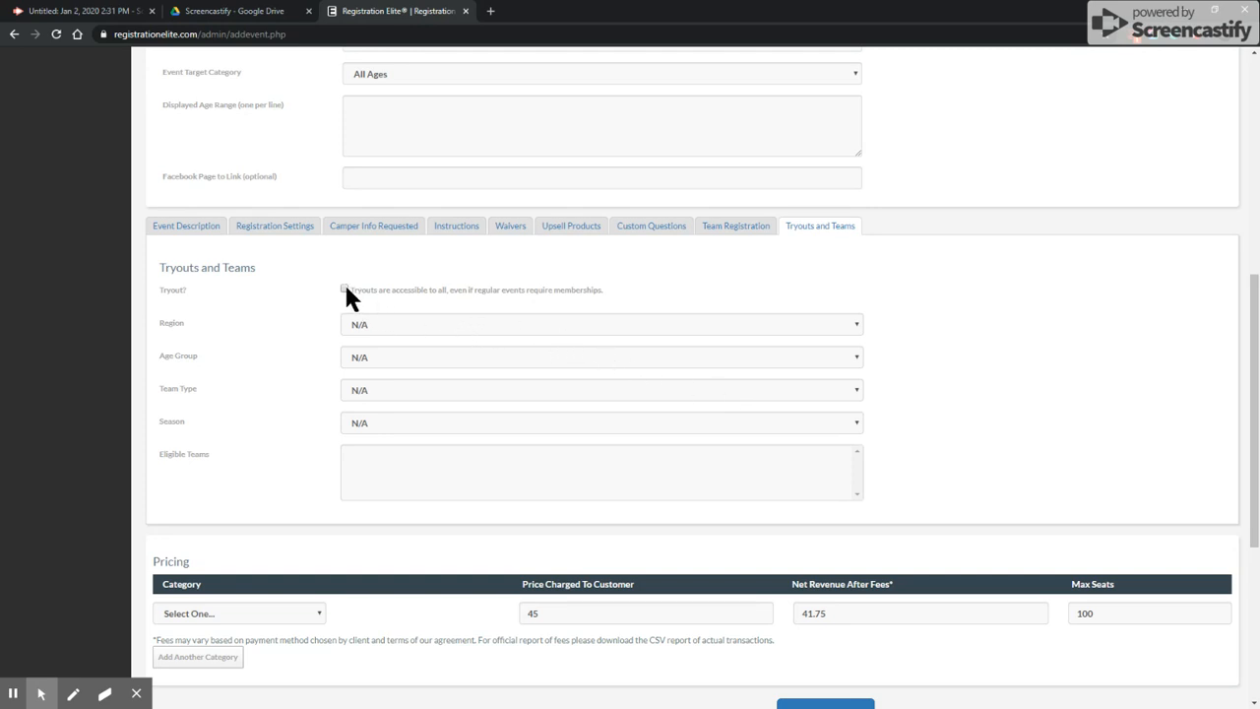
click(425, 324)
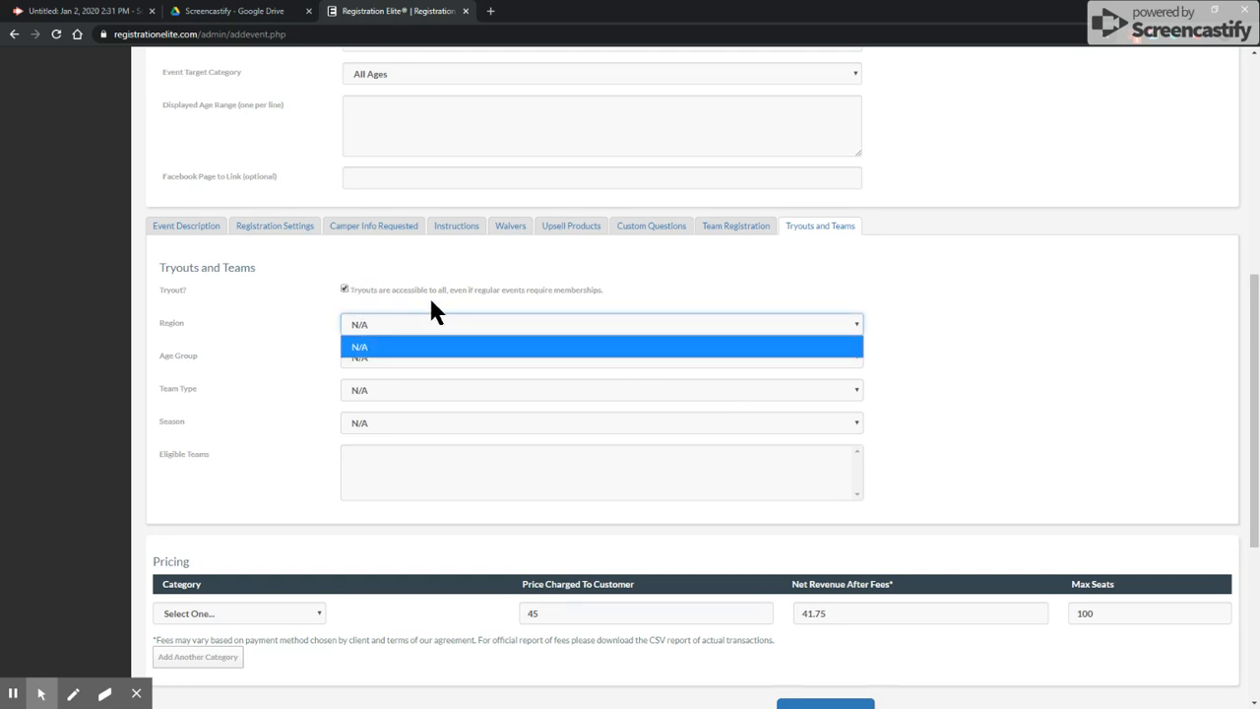
click(431, 301)
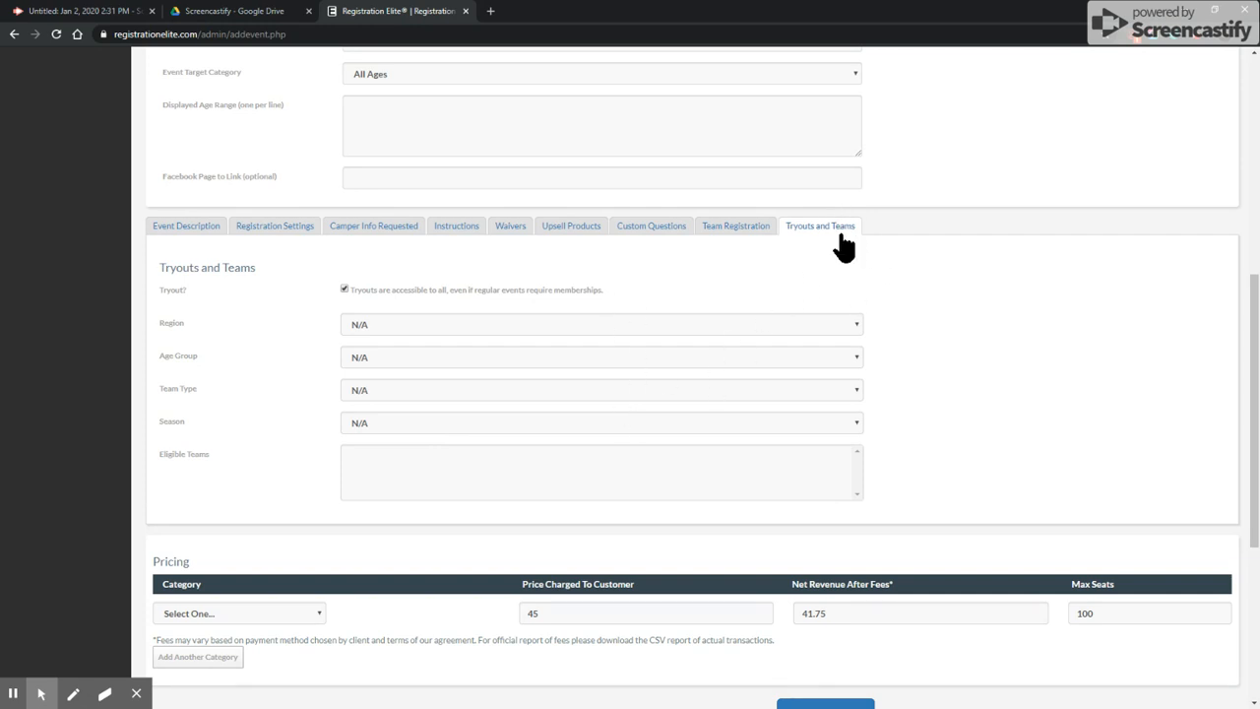
Review the event form's pricing, general details, description, registration settings and requested camper info
scroll(841, 463, down, 3)
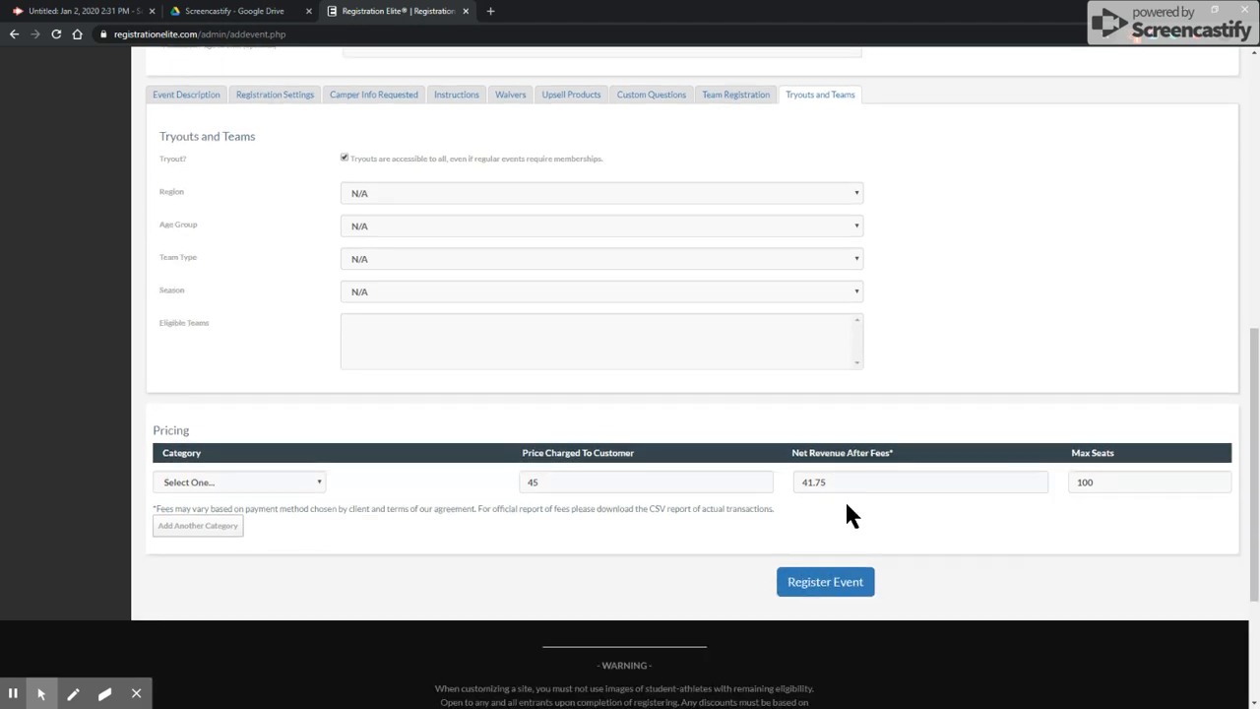
scroll(833, 478, up, 5)
scroll(702, 396, up, 2)
scroll(700, 396, down, 10)
scroll(626, 479, up, 5)
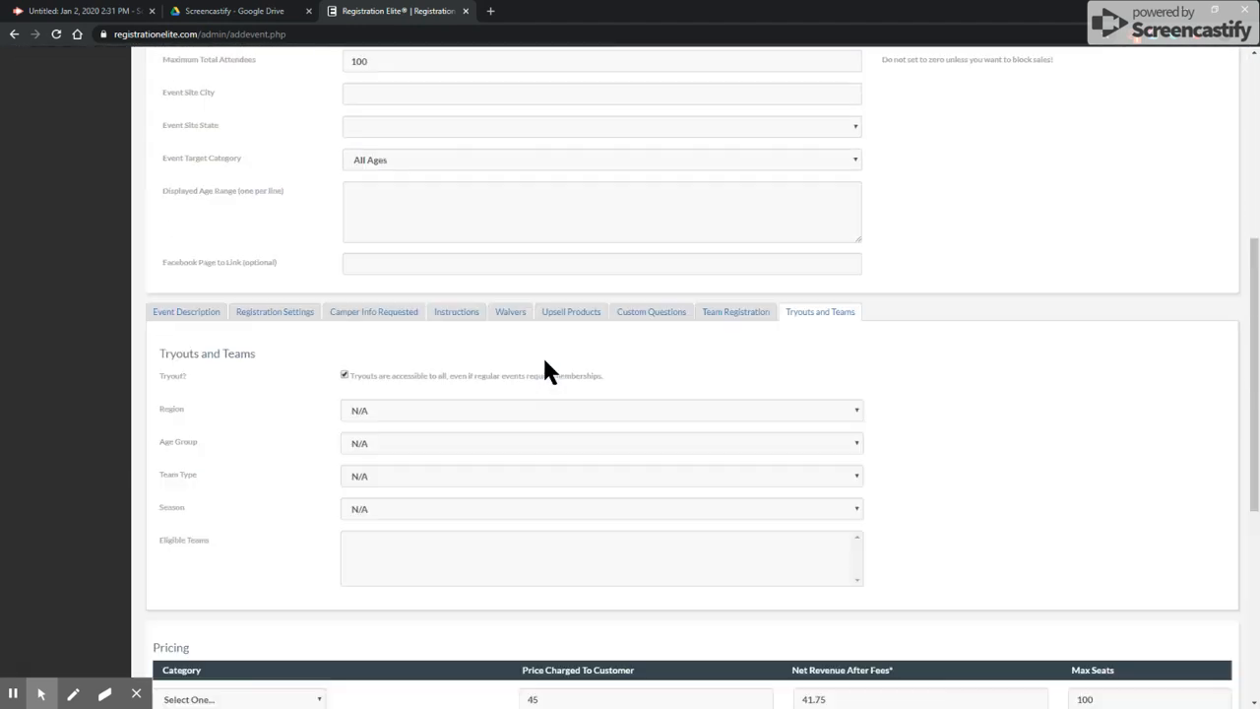
click(180, 392)
click(295, 389)
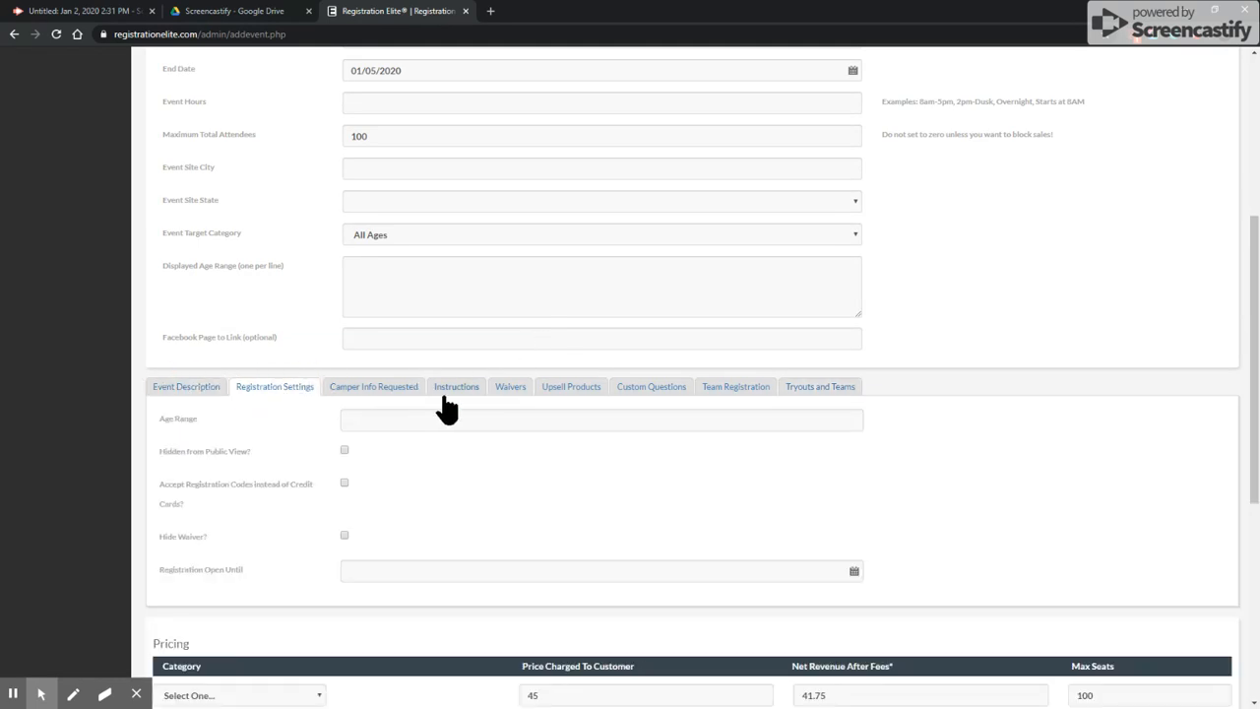
click(403, 389)
Register the event and open the public details page of Test Camp 1 from the events list
scroll(630, 413, down, 8)
click(837, 355)
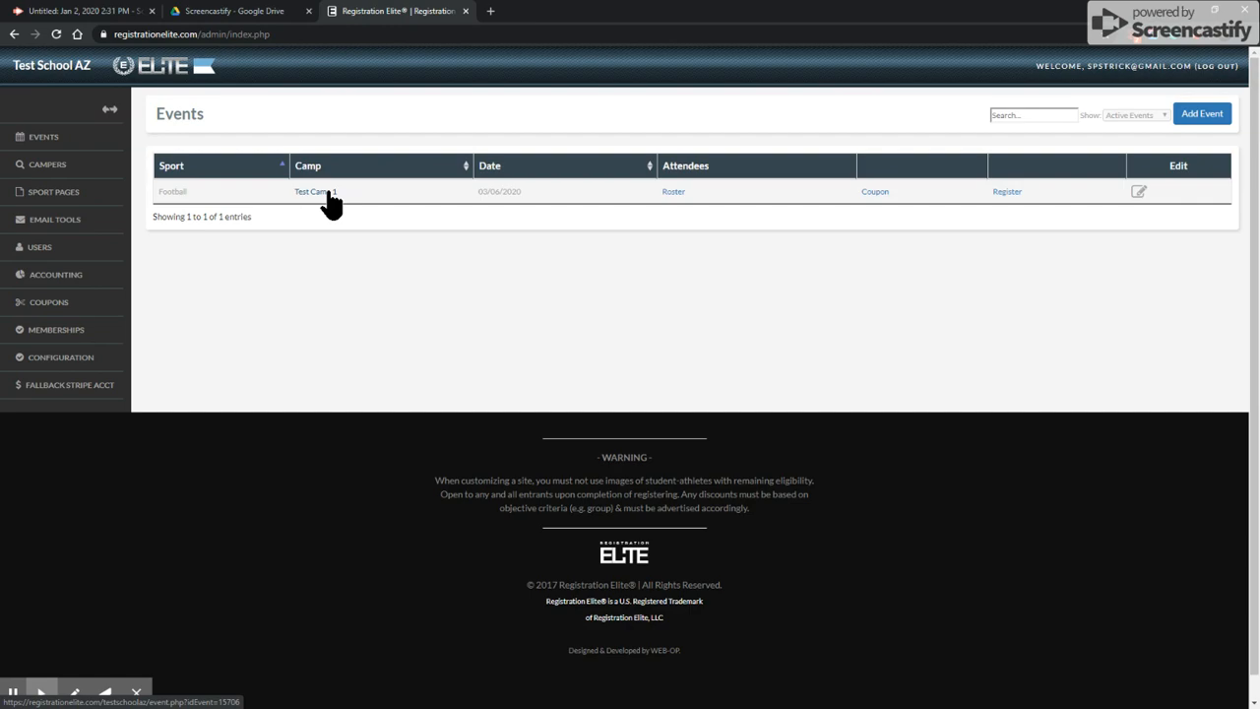
click(329, 194)
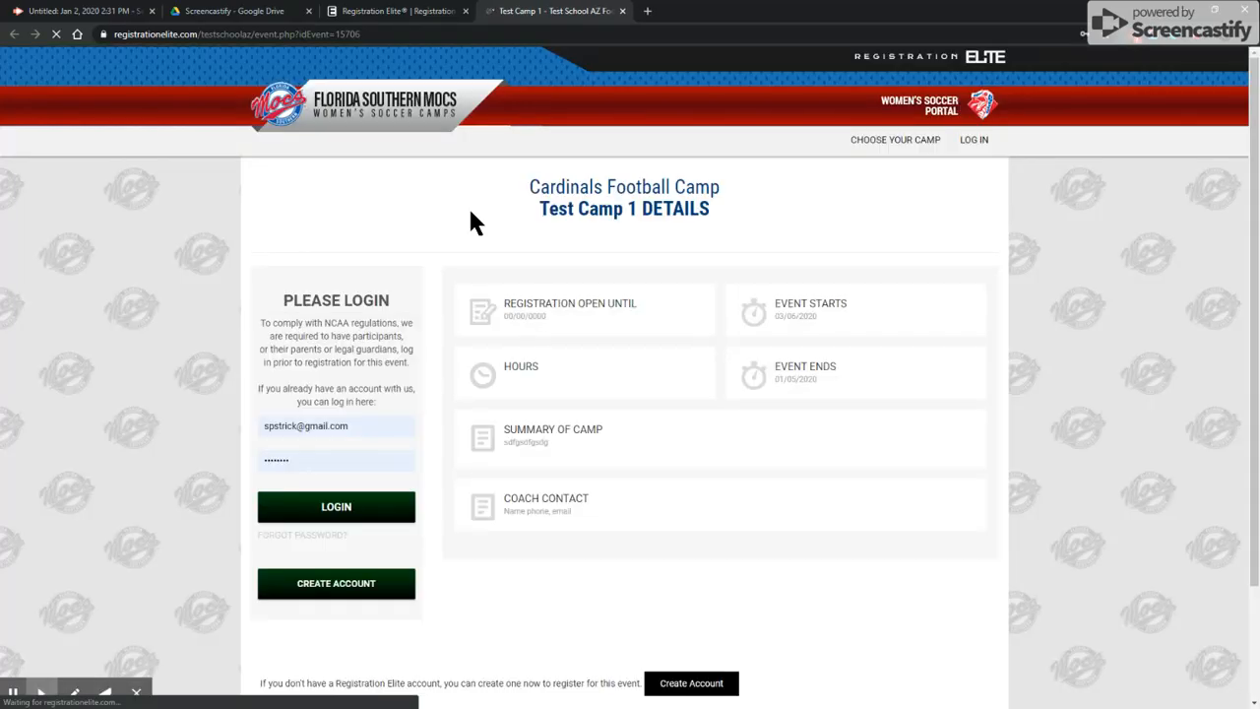
scroll(650, 332, down, 1)
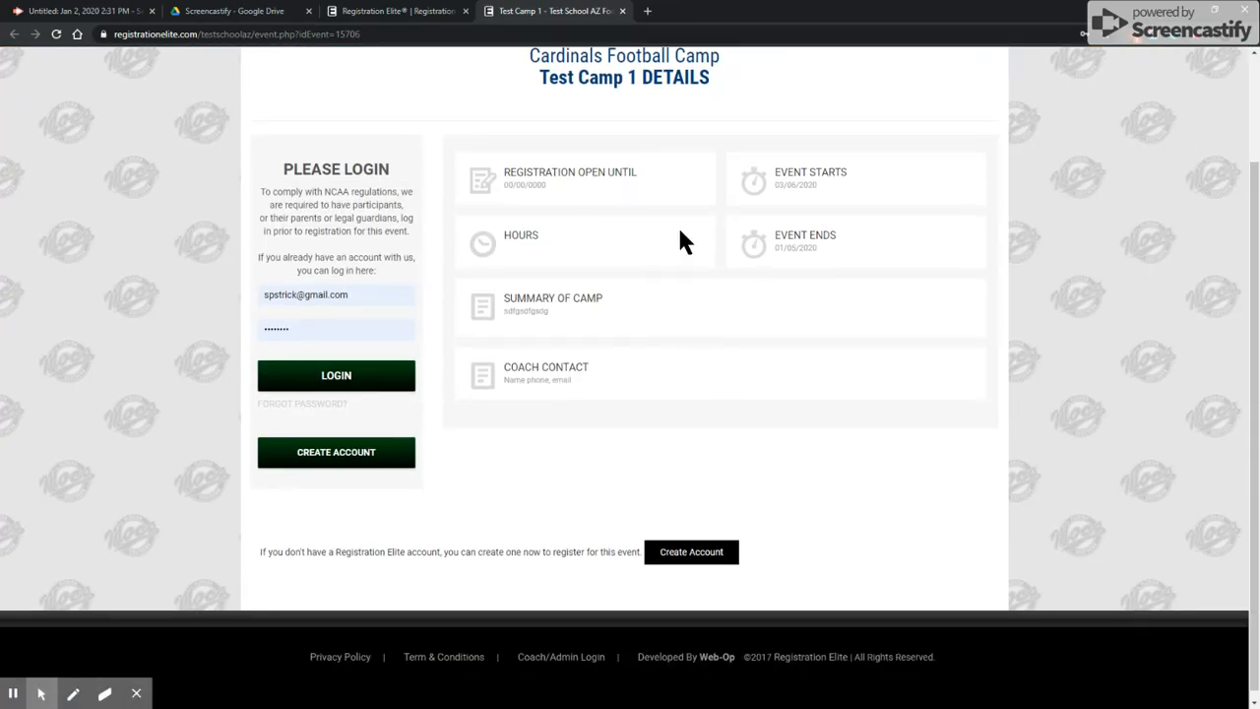